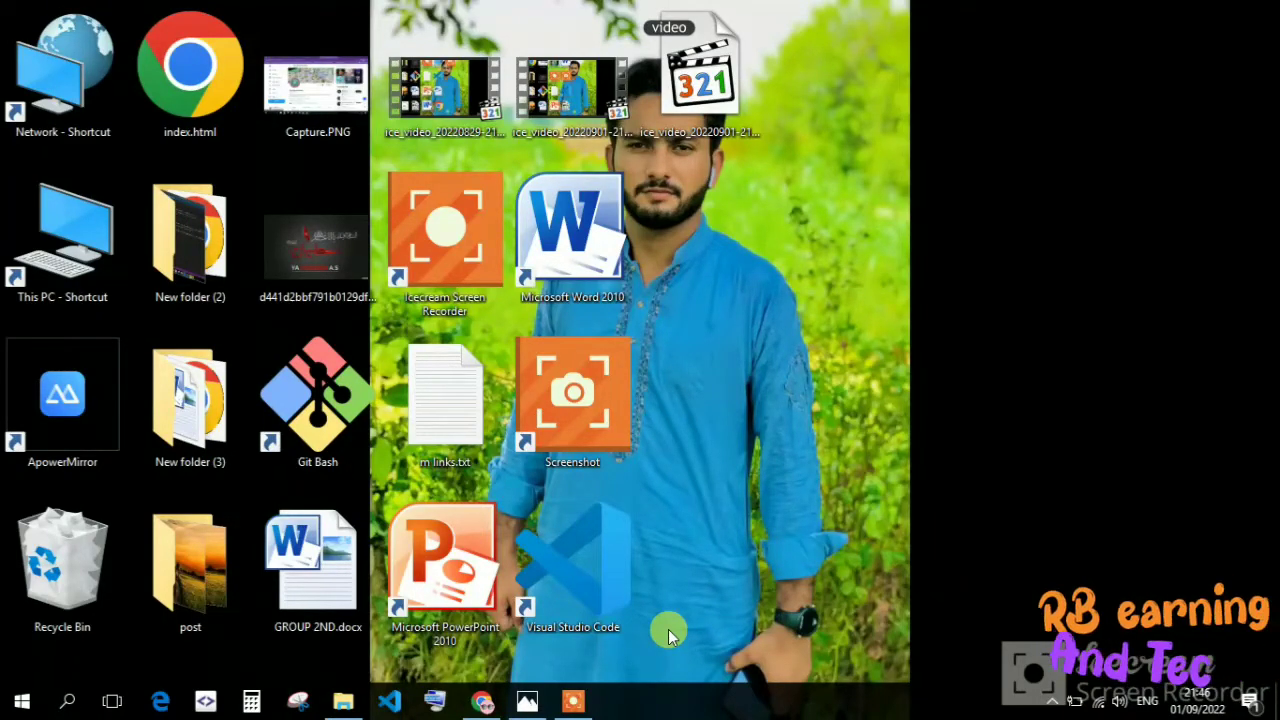
View the finished sample thumbnail, close it, and reopen "Add a subheading (6).png" from the Downloads folder as a reference.
left_click(527, 701)
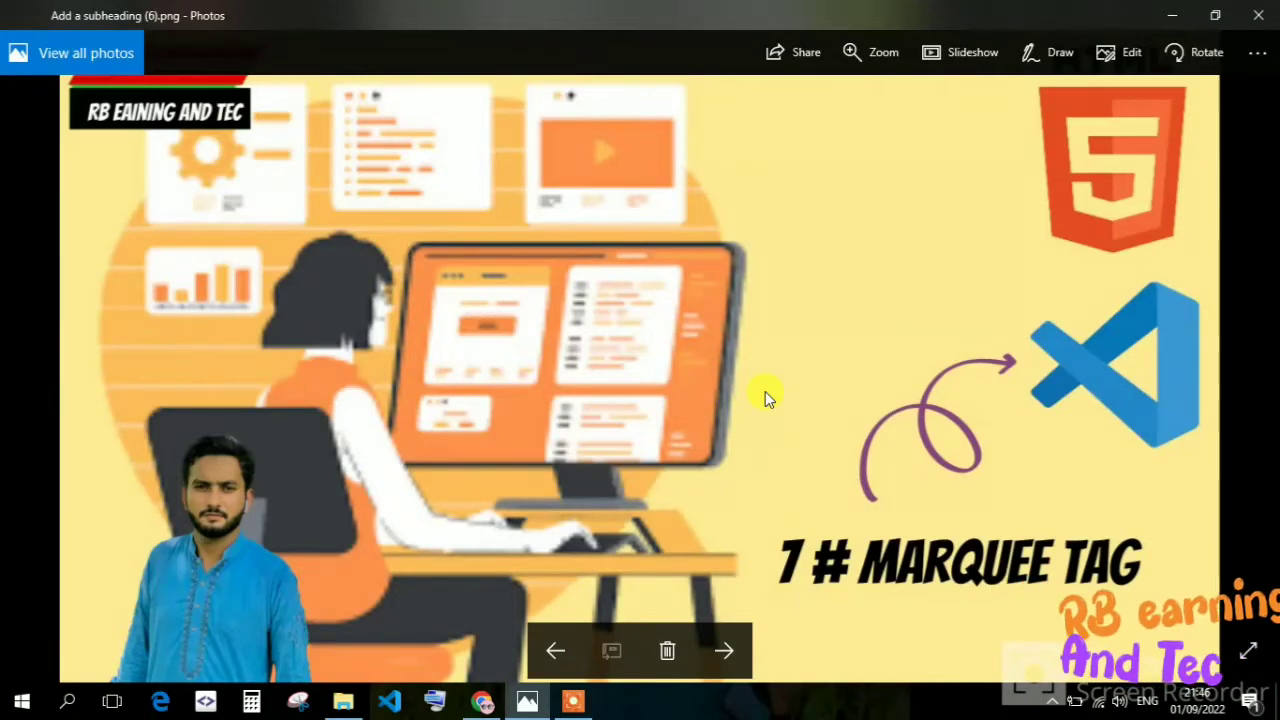
left_click(1256, 16)
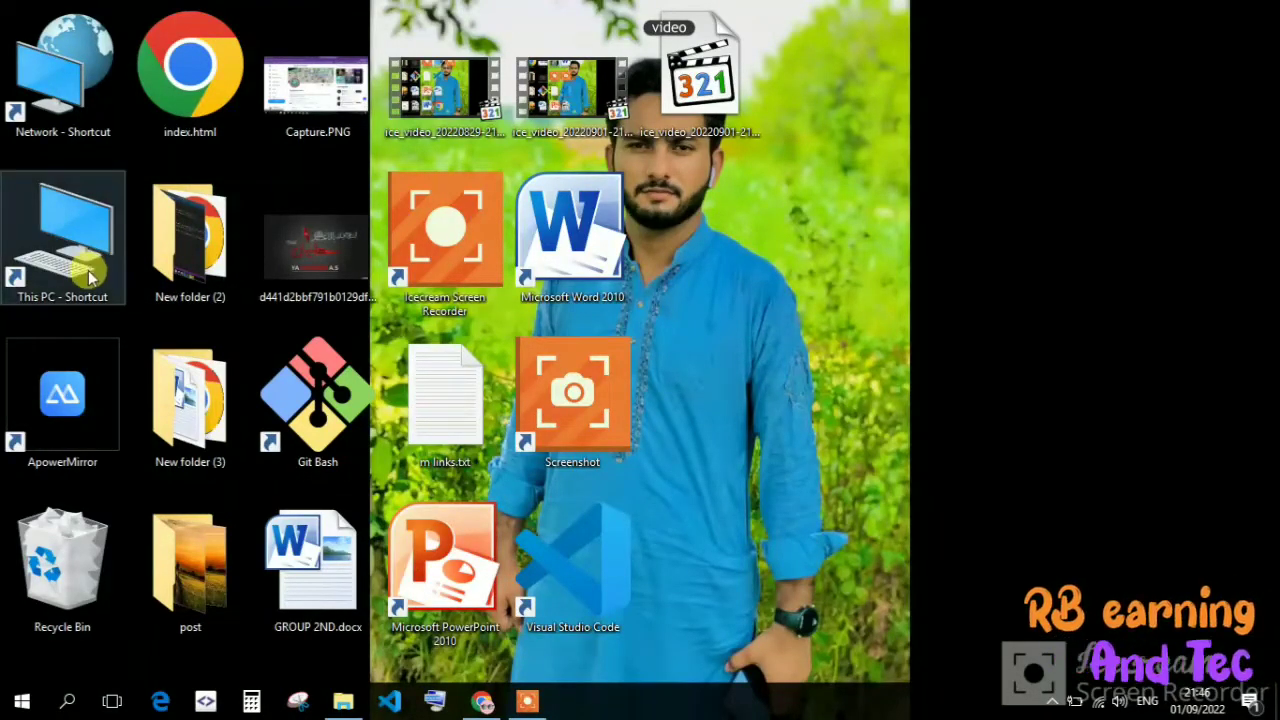
double_click(72, 314)
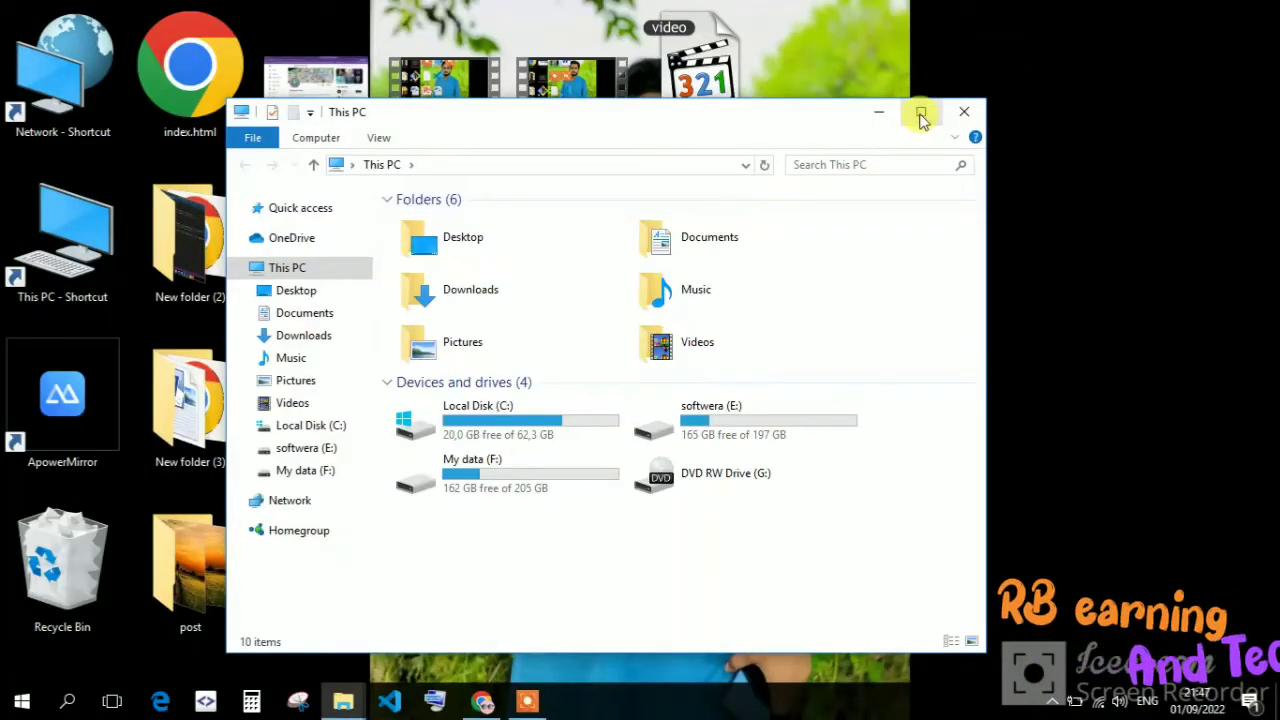
left_click(921, 112)
double_click(720, 131)
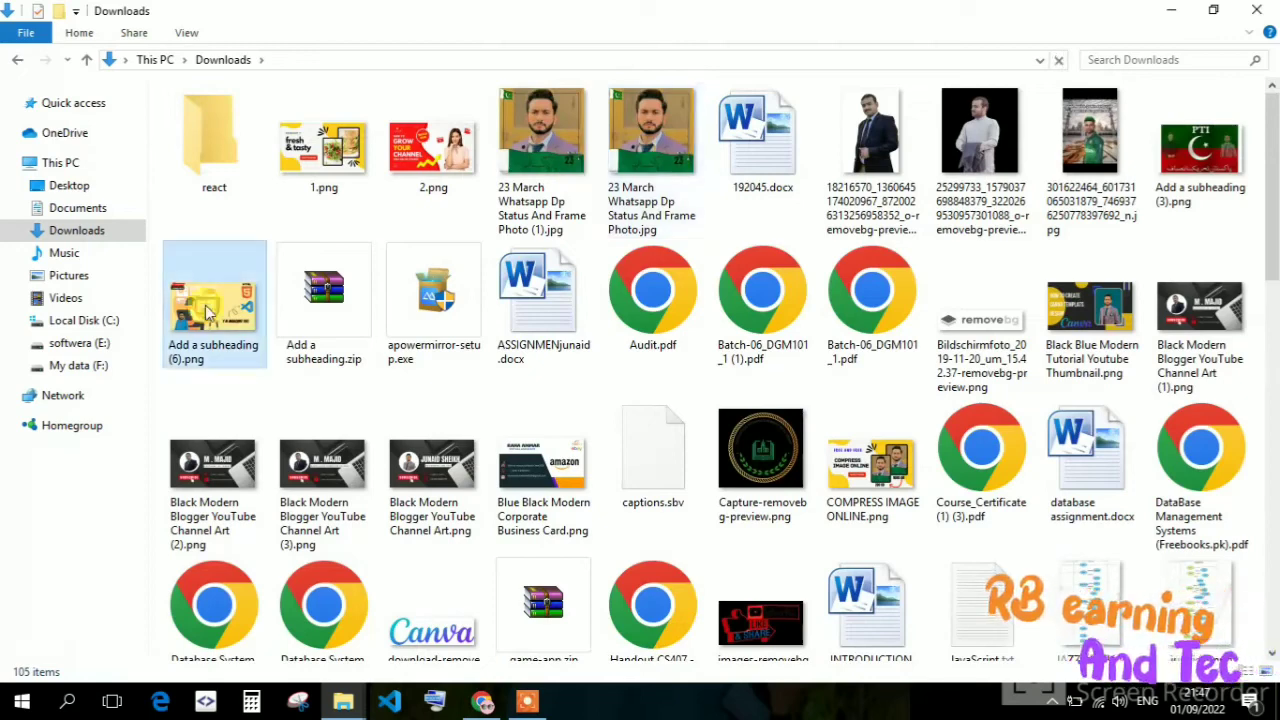
left_click(208, 312)
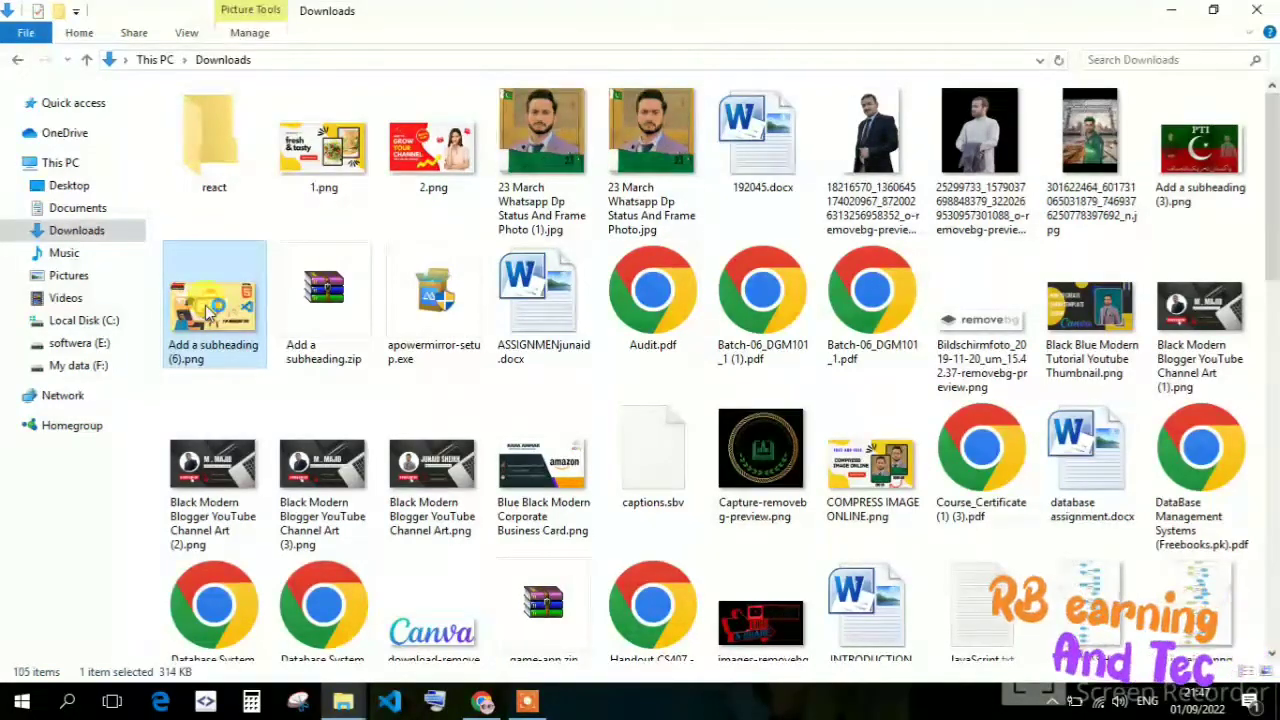
double_click(208, 312)
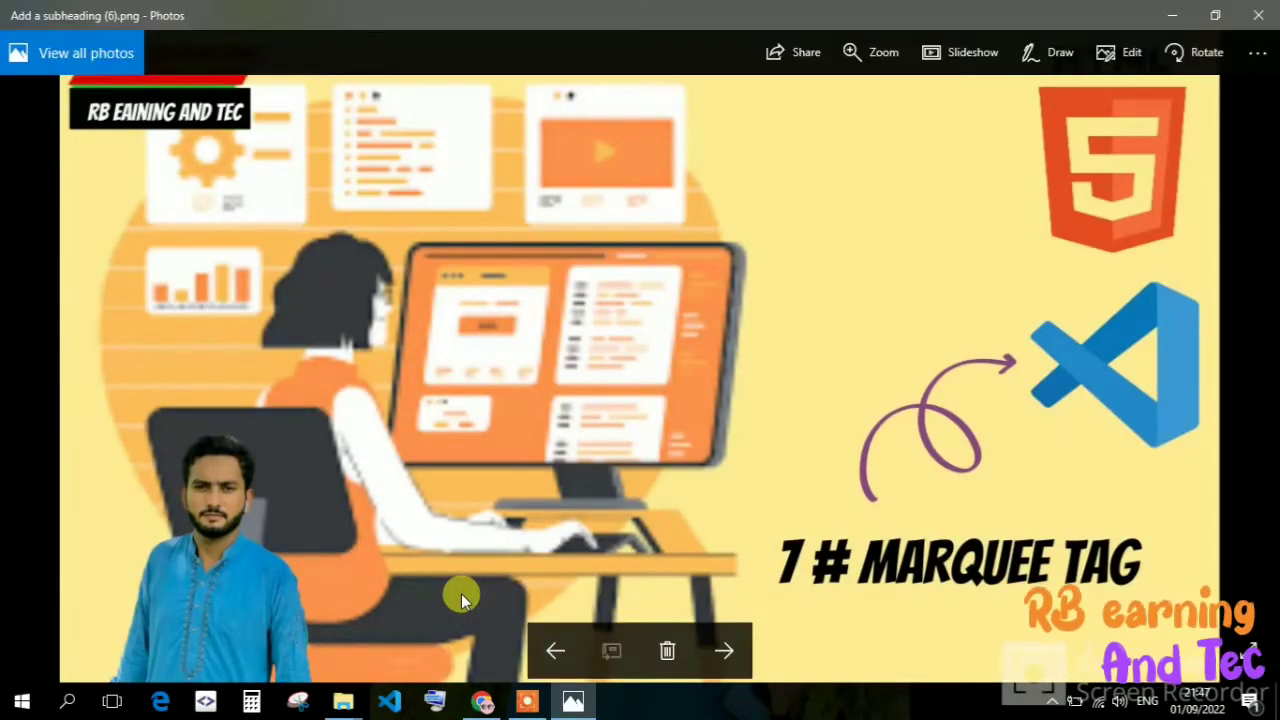
Switch to Canva in Chrome and create a new blank YouTube Thumbnail design.
left_click(481, 701)
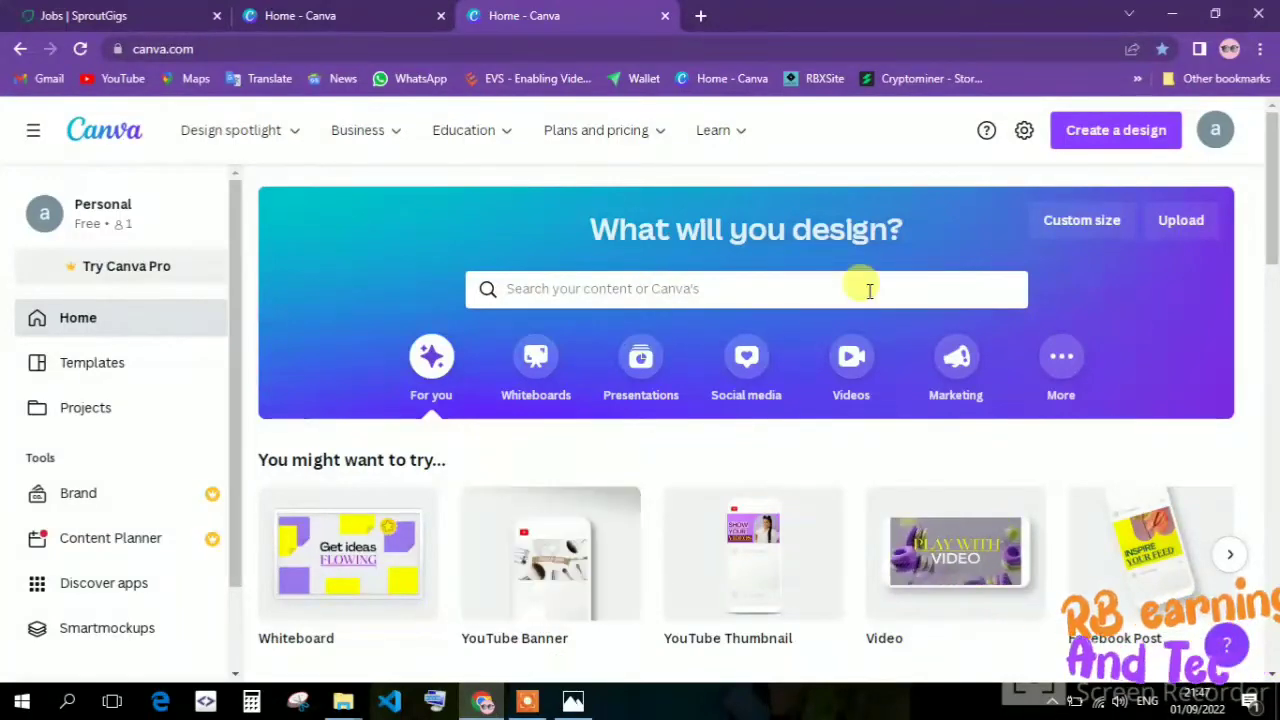
left_click(1126, 135)
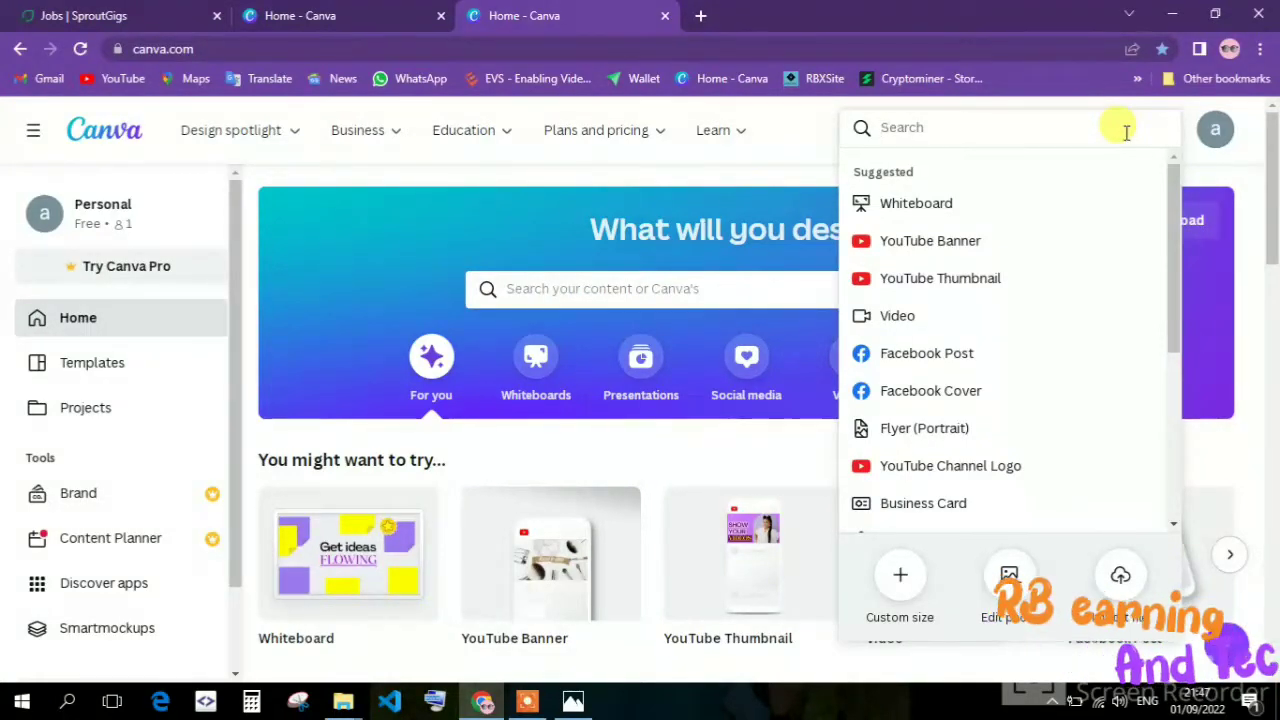
left_click(984, 277)
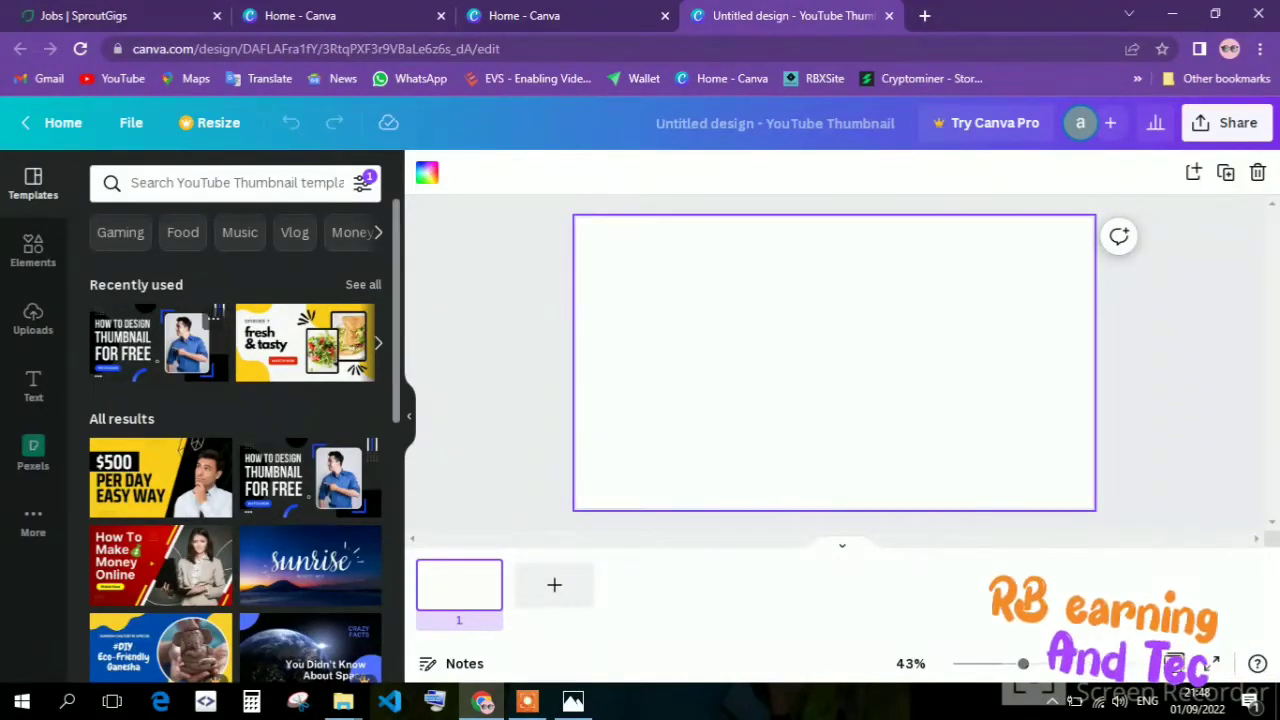
Upload the image d441d2bbf791b0129dfad5586d8911bf.jpg from the Desktop to the design's uploads.
left_click(51, 334)
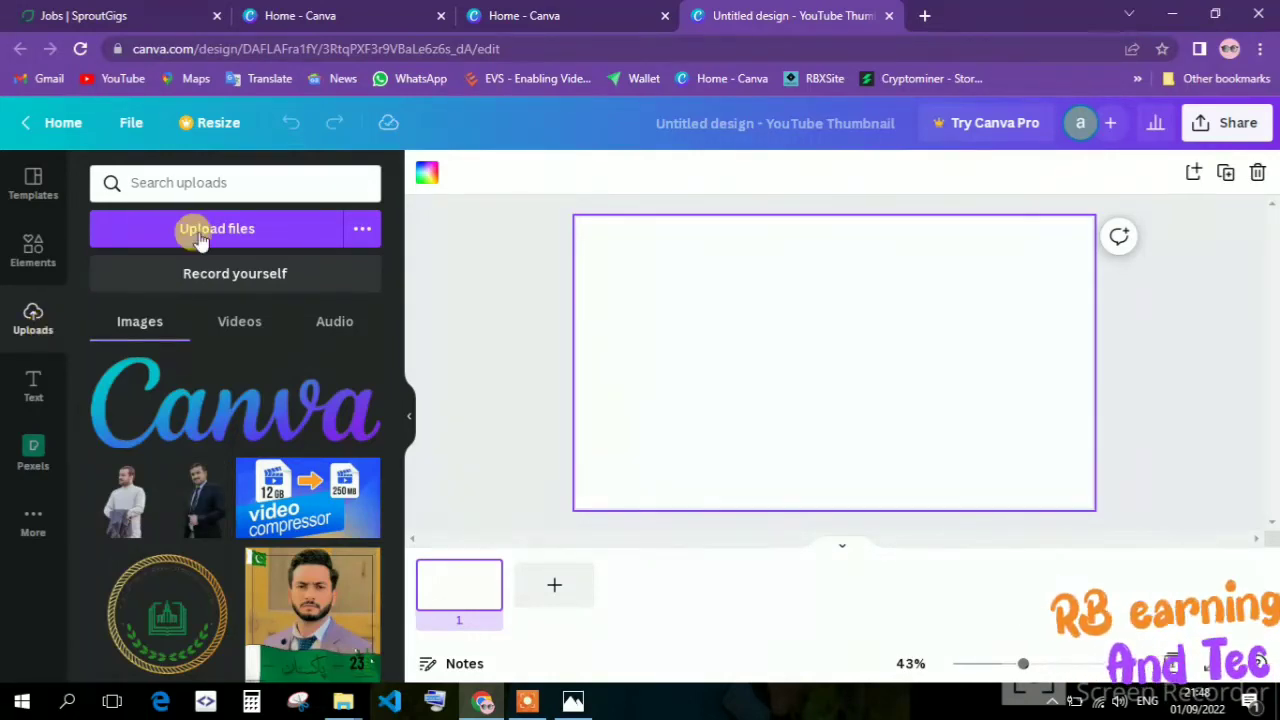
left_click(232, 230)
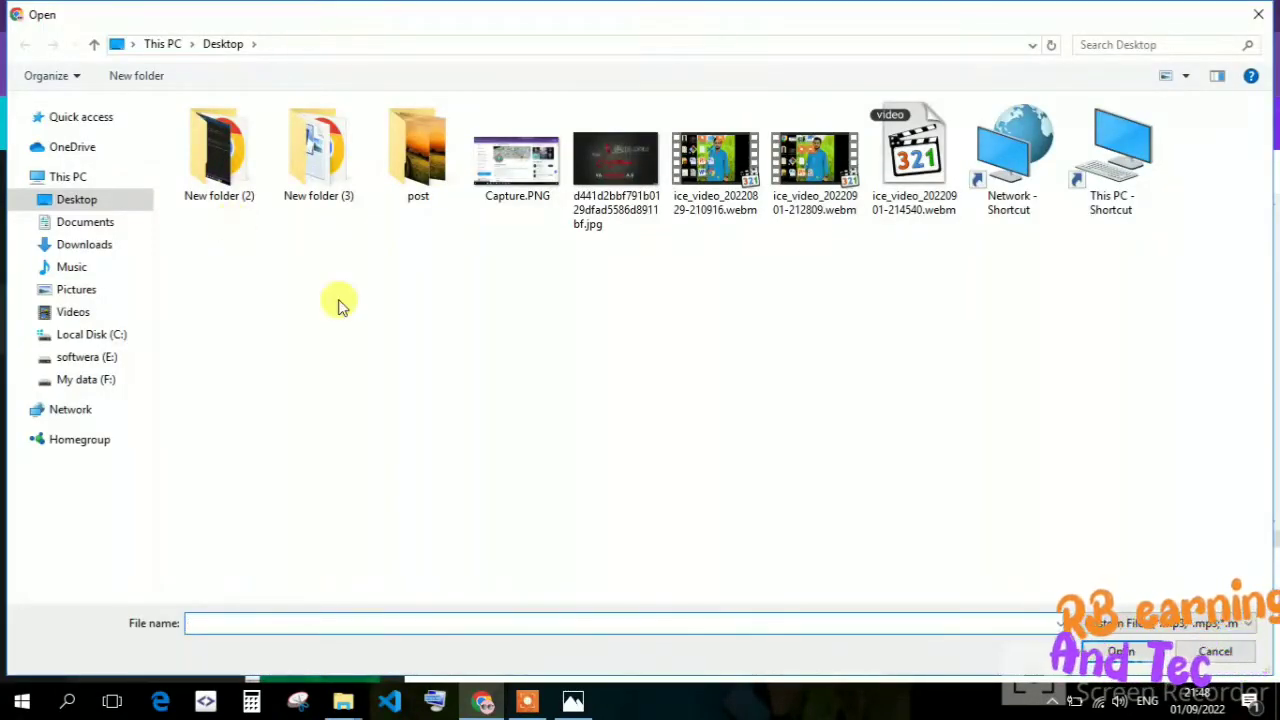
left_click(628, 172)
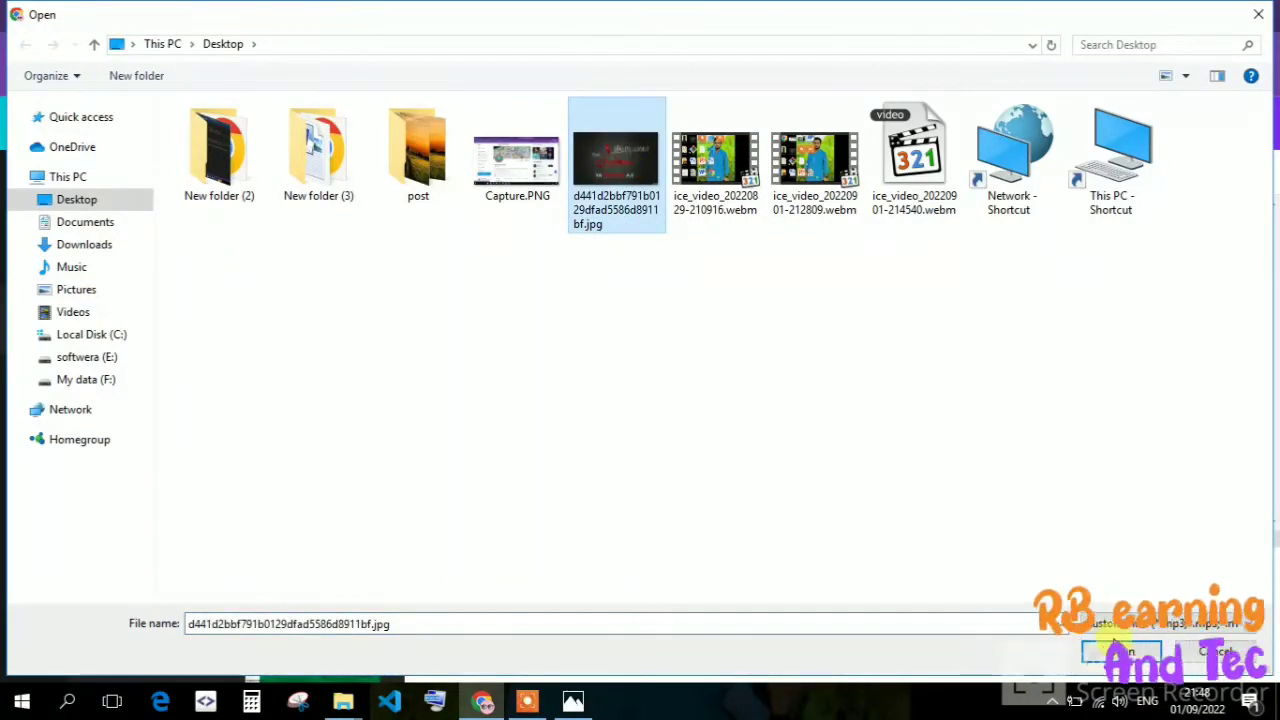
left_click(1118, 651)
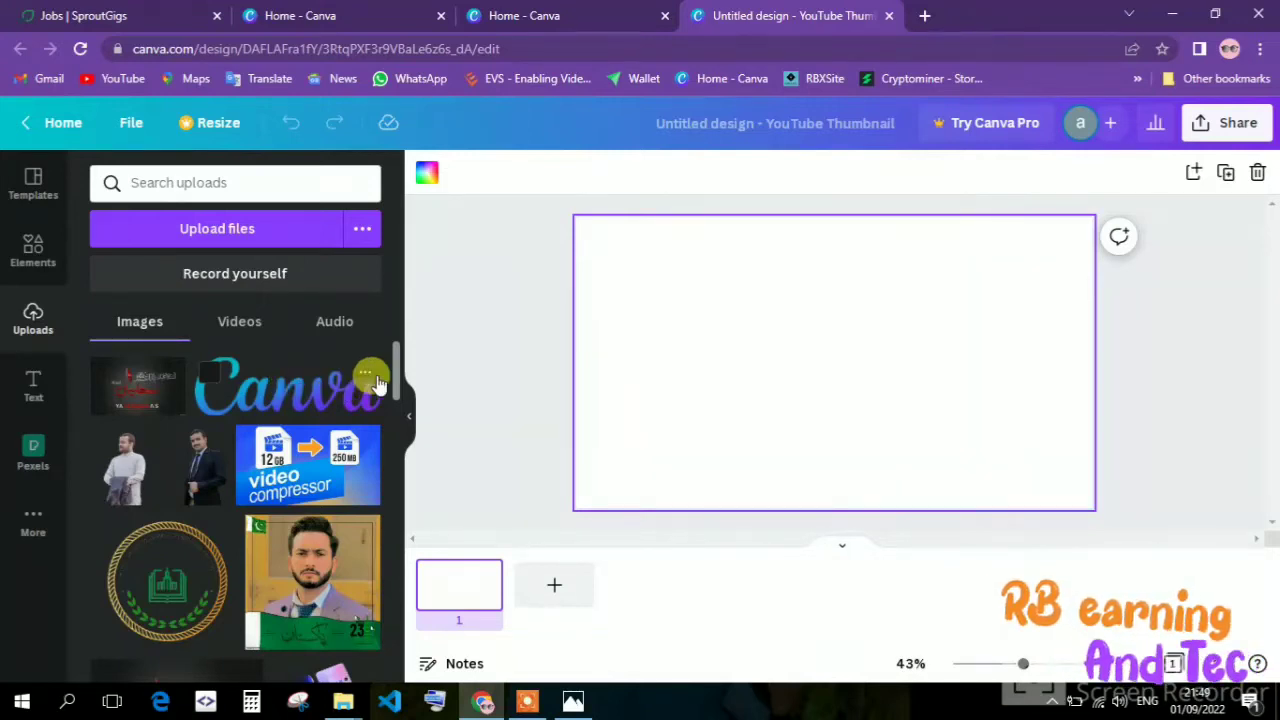
Add the uploaded yellow illustration of a woman at a computer and enlarge it to fill the canvas as the background.
scroll(393, 420, "down", 1)
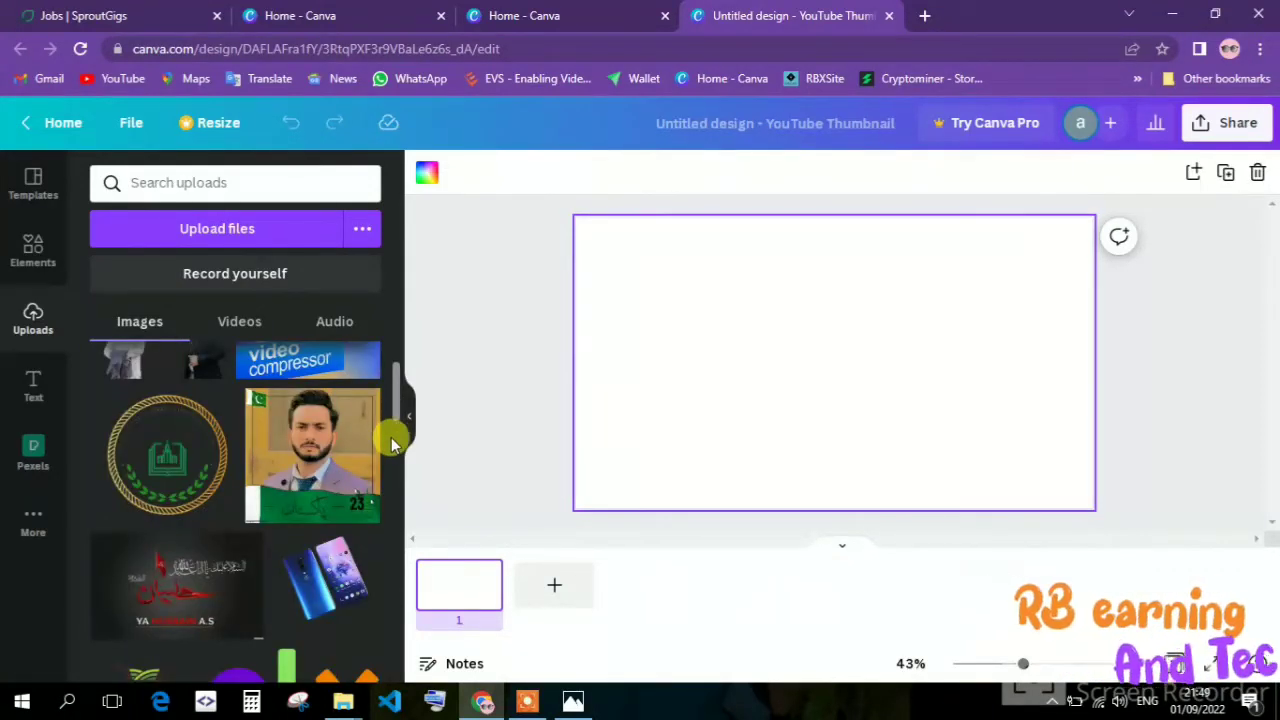
scroll(391, 443, "down", 2)
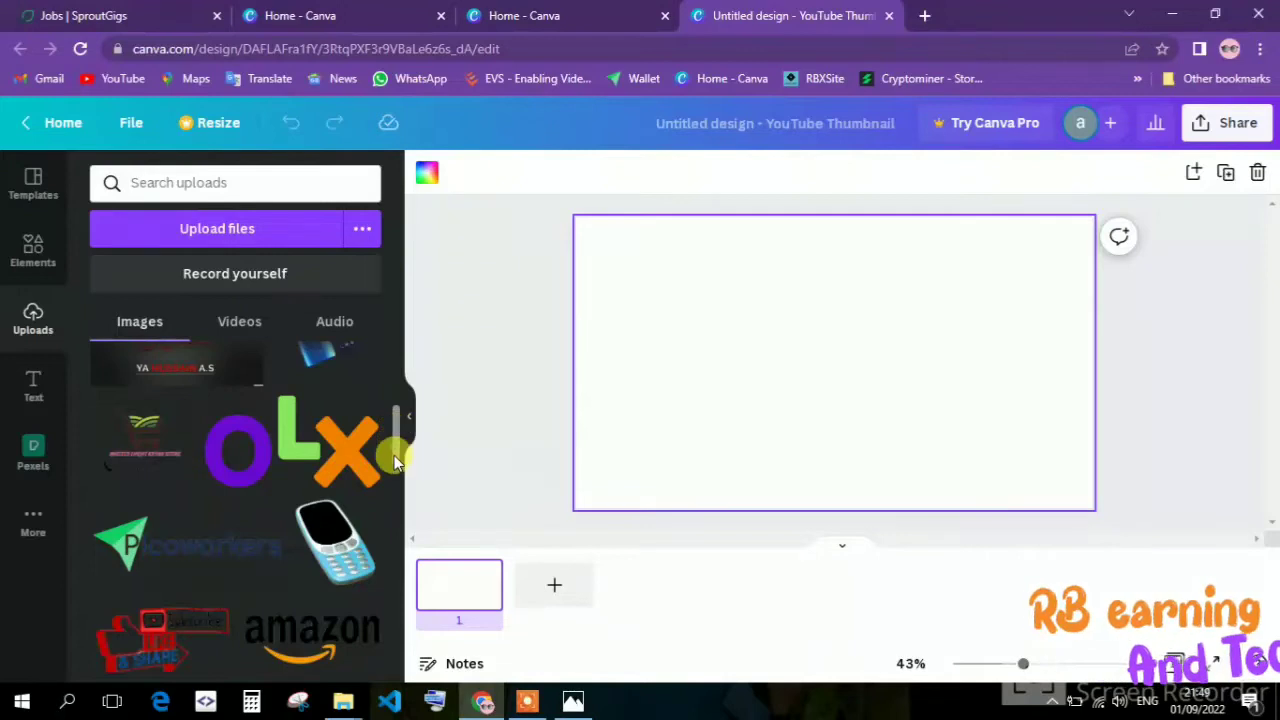
scroll(394, 455, "down", 1)
scroll(391, 500, "down", 3)
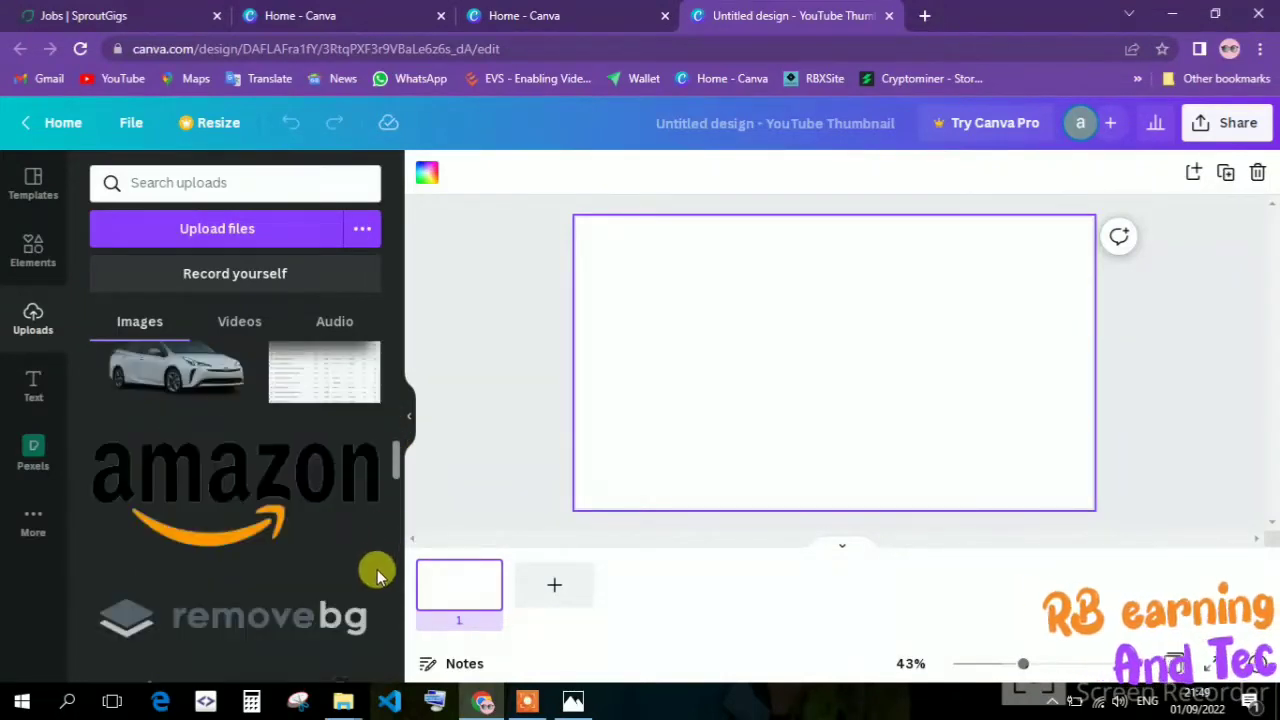
scroll(371, 566, "down", 3)
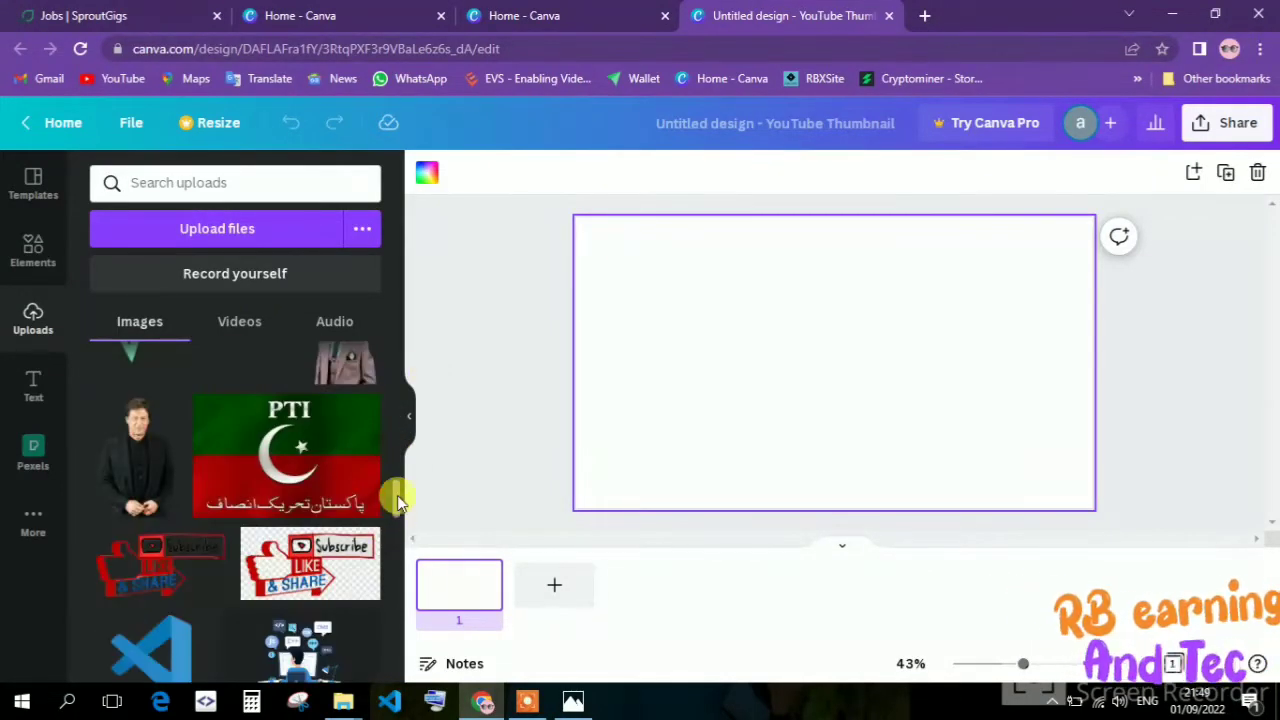
scroll(394, 514, "down", 3)
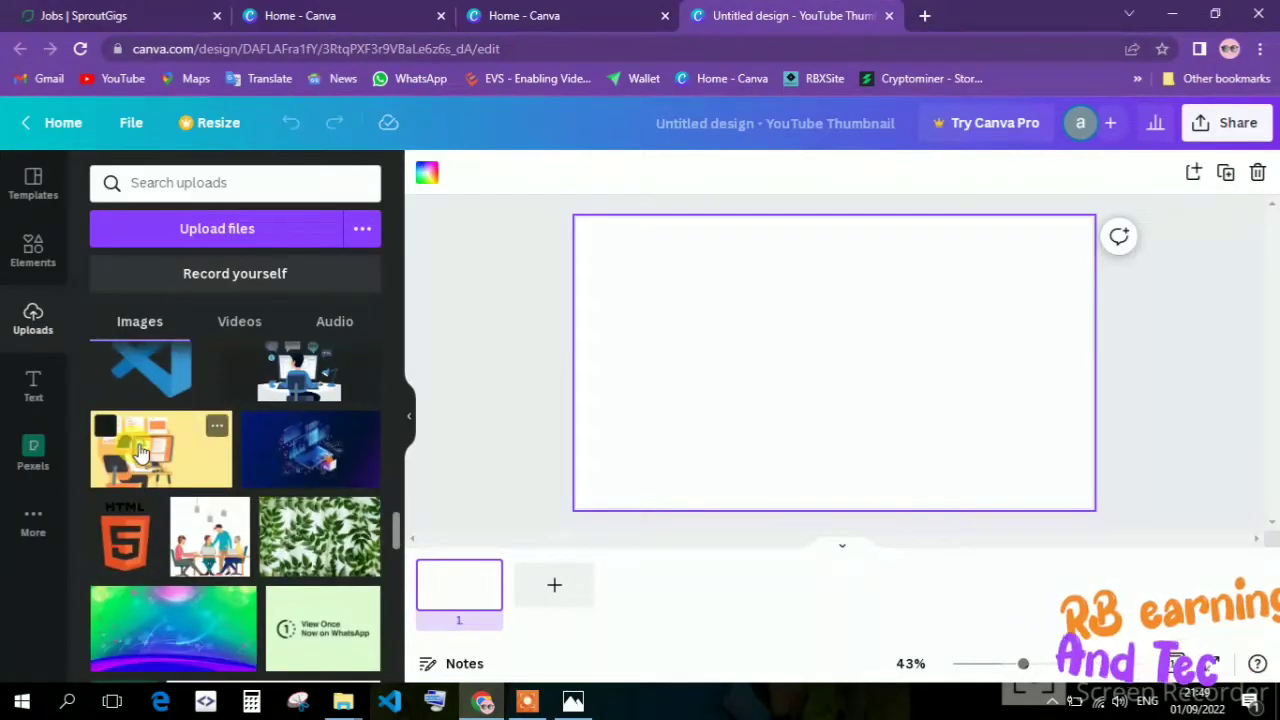
left_click(140, 452)
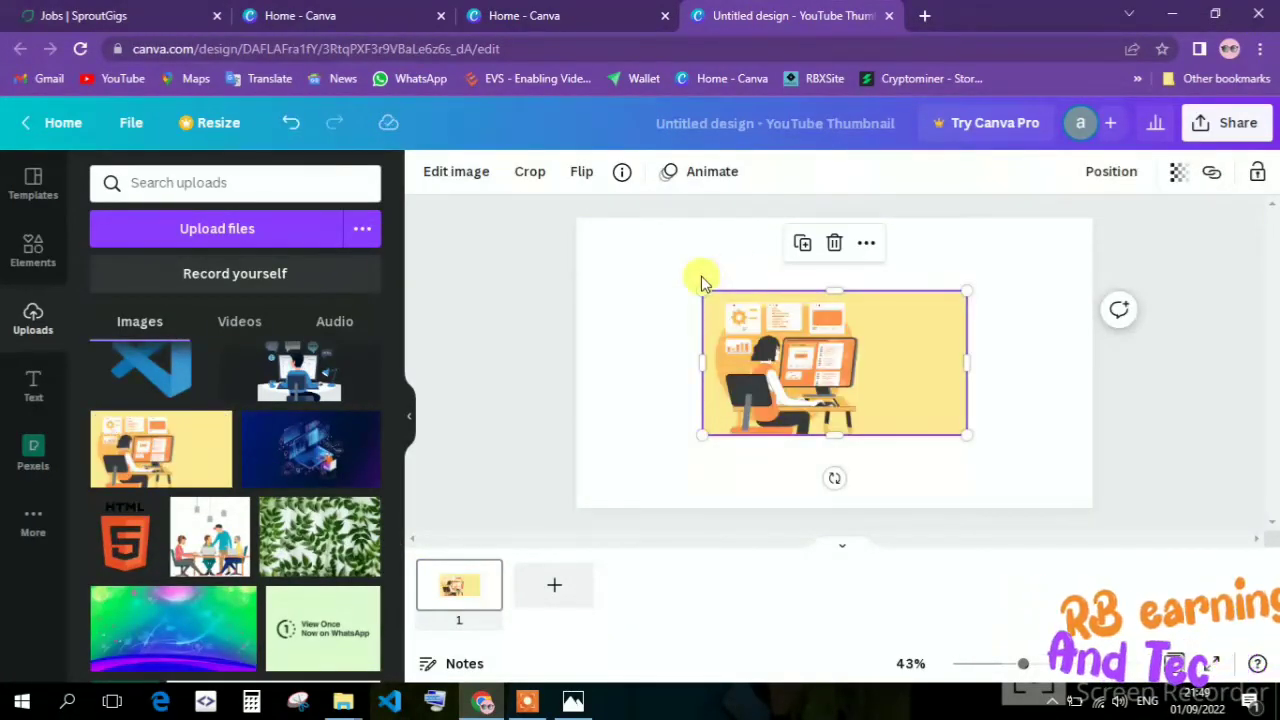
left_click_drag(703, 292, 575, 222)
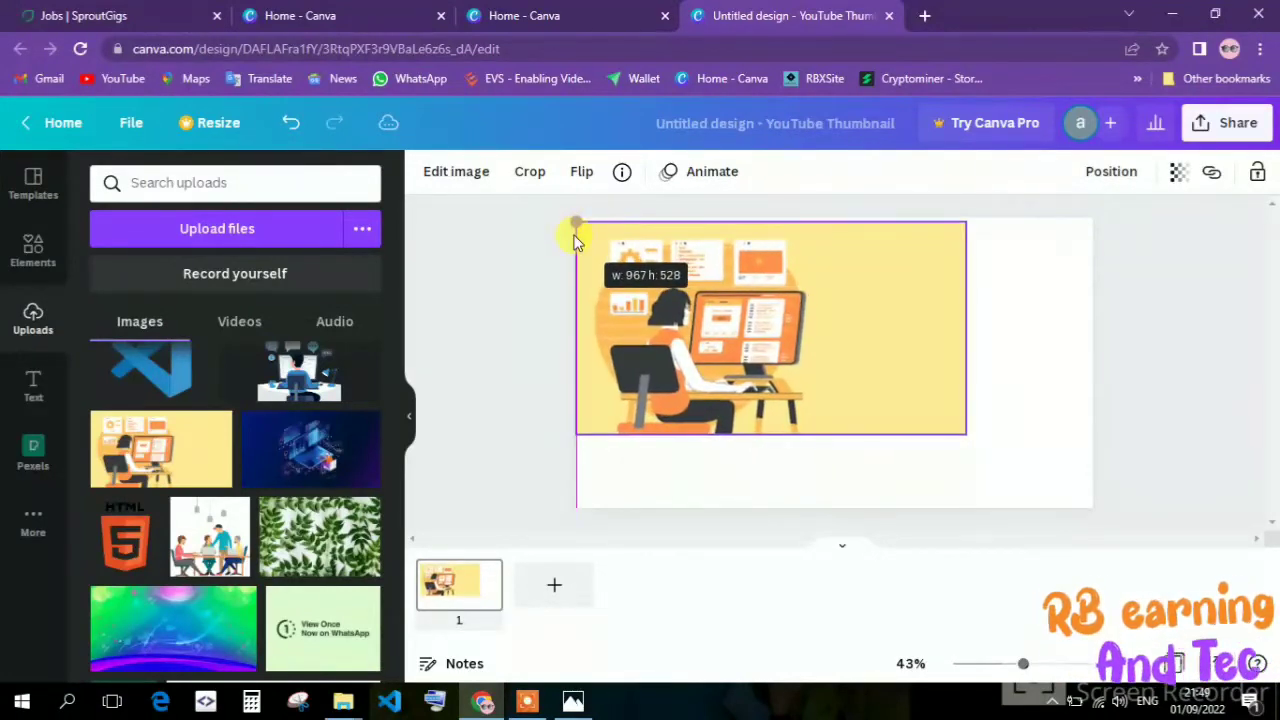
left_click_drag(966, 329, 1096, 323)
left_click_drag(835, 432, 823, 502)
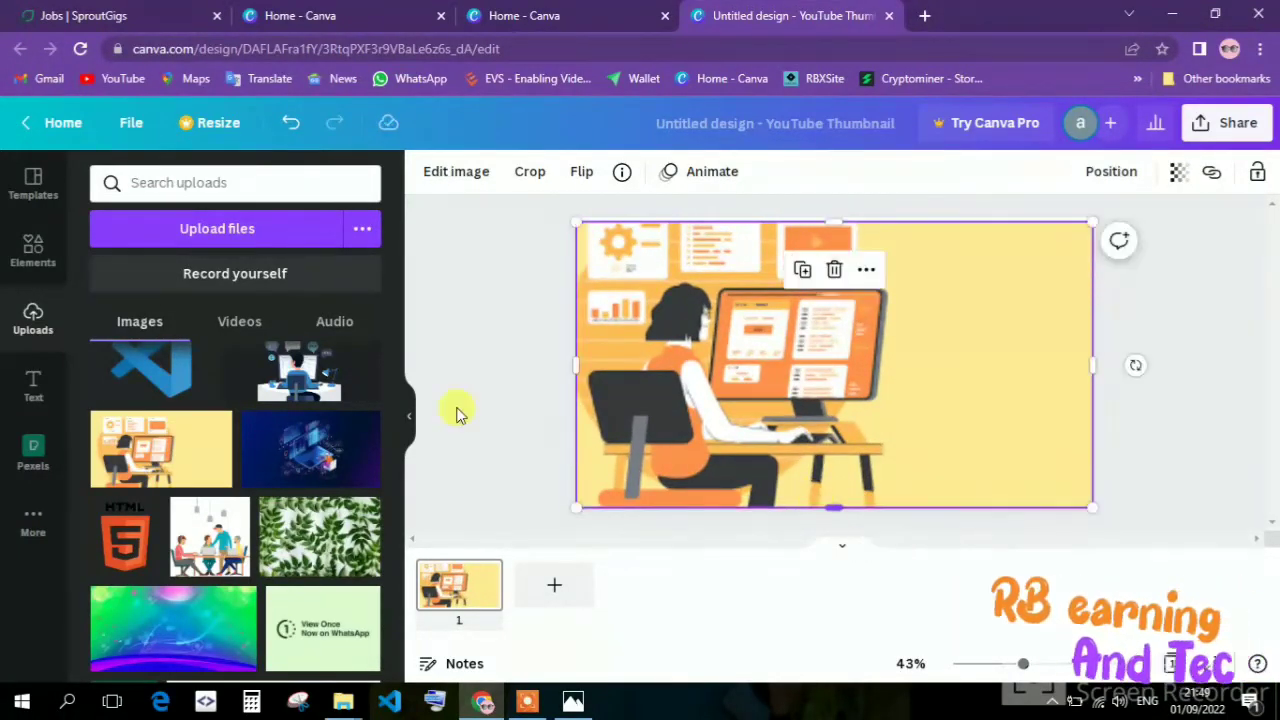
Check the reference thumbnail, then add the uploaded HTML5 logo and place it, scaled down, in the canvas's upper-right corner.
left_click(573, 703)
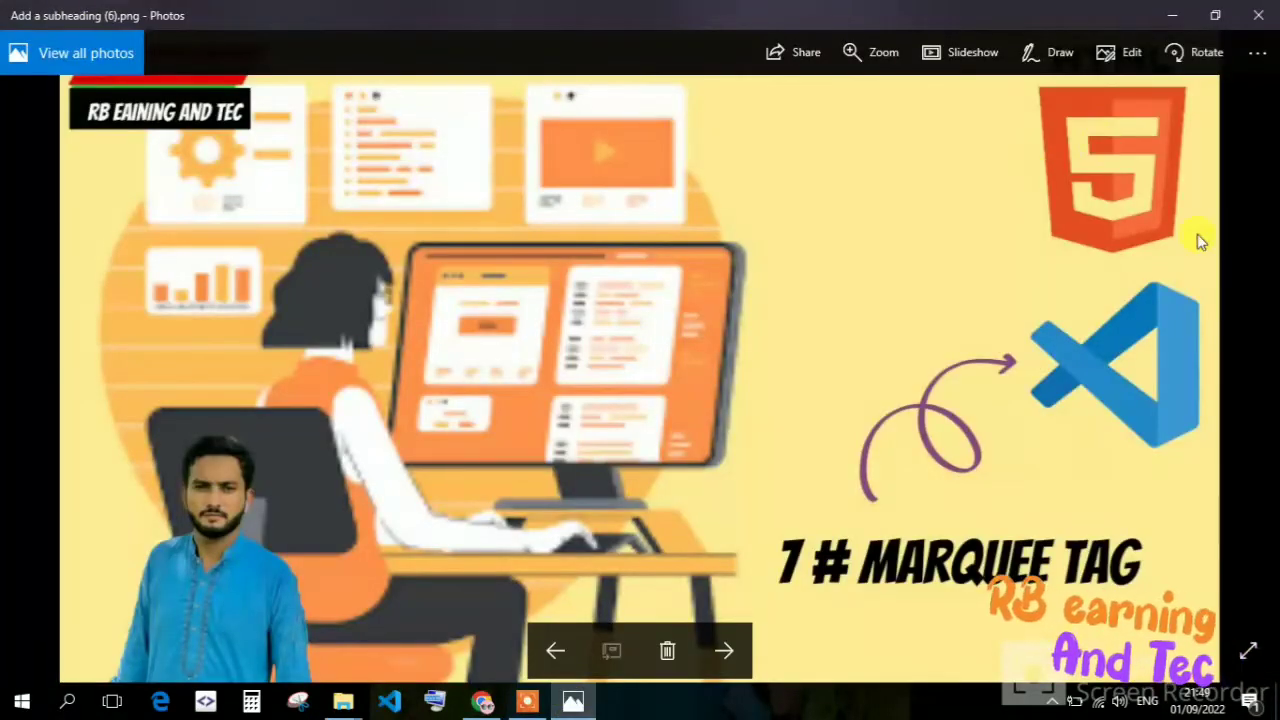
left_click(1170, 14)
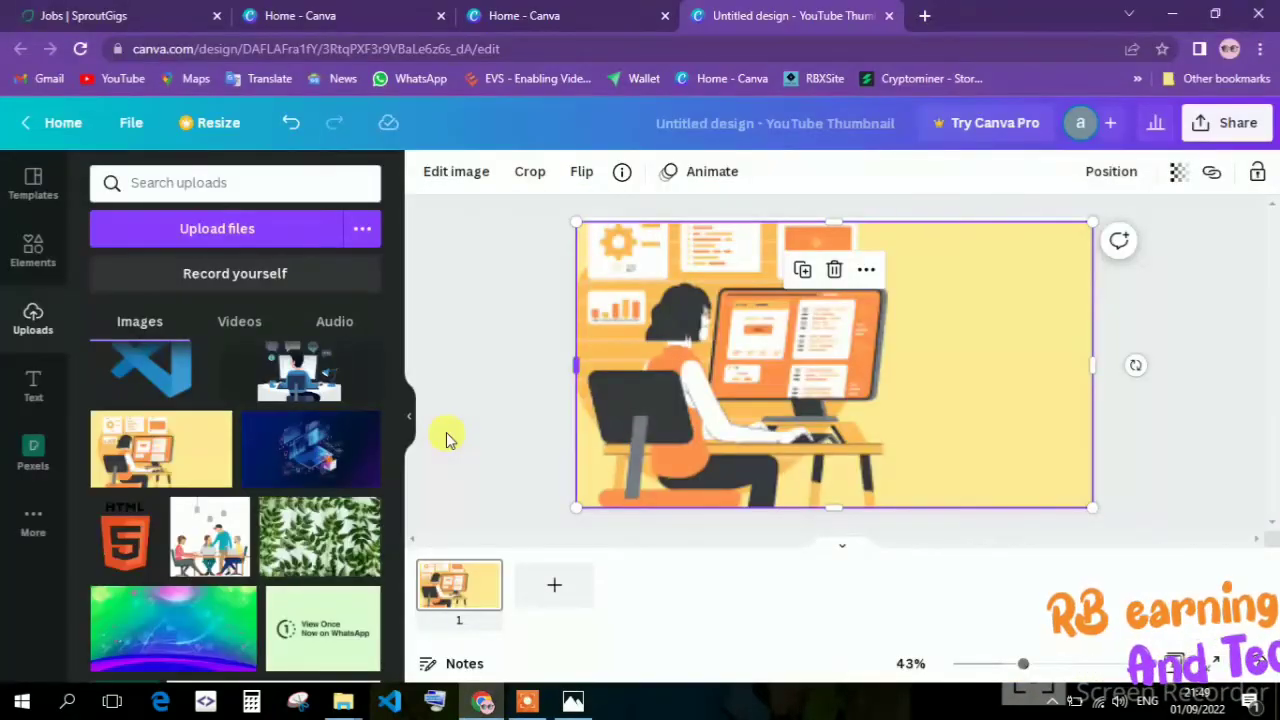
left_click(117, 560)
left_click_drag(847, 385, 1048, 293)
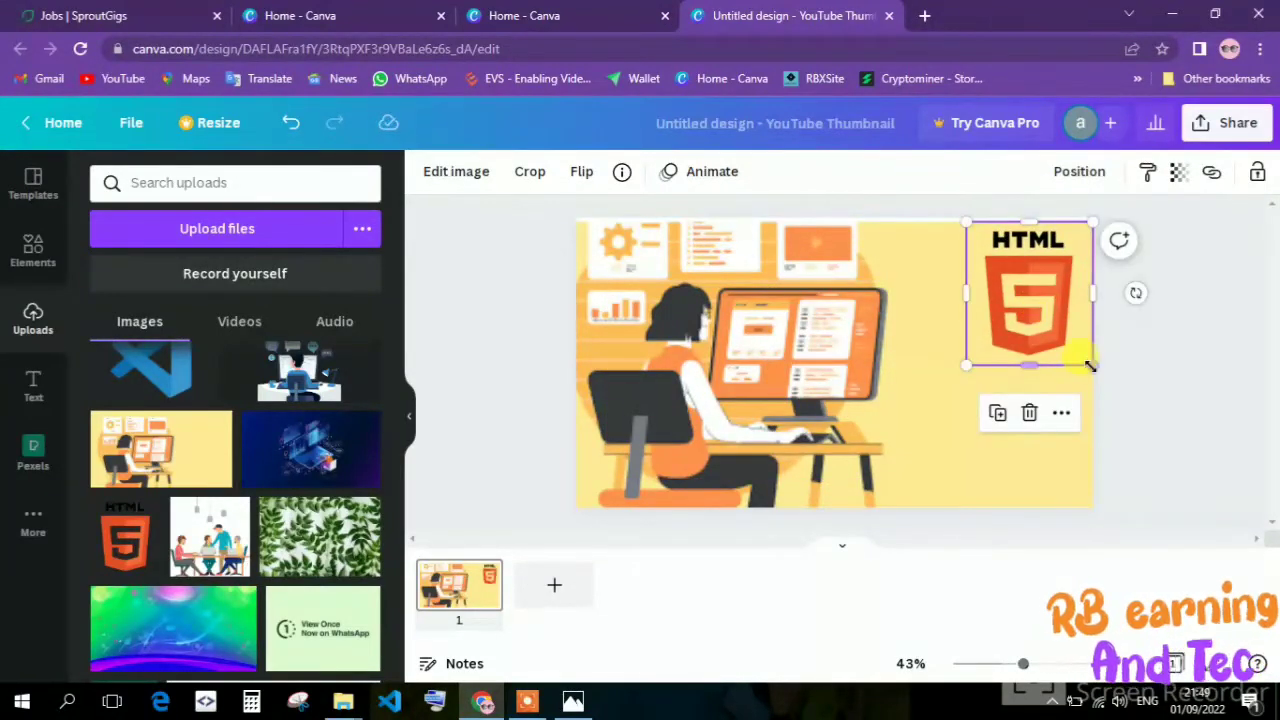
left_click_drag(1087, 366, 1045, 292)
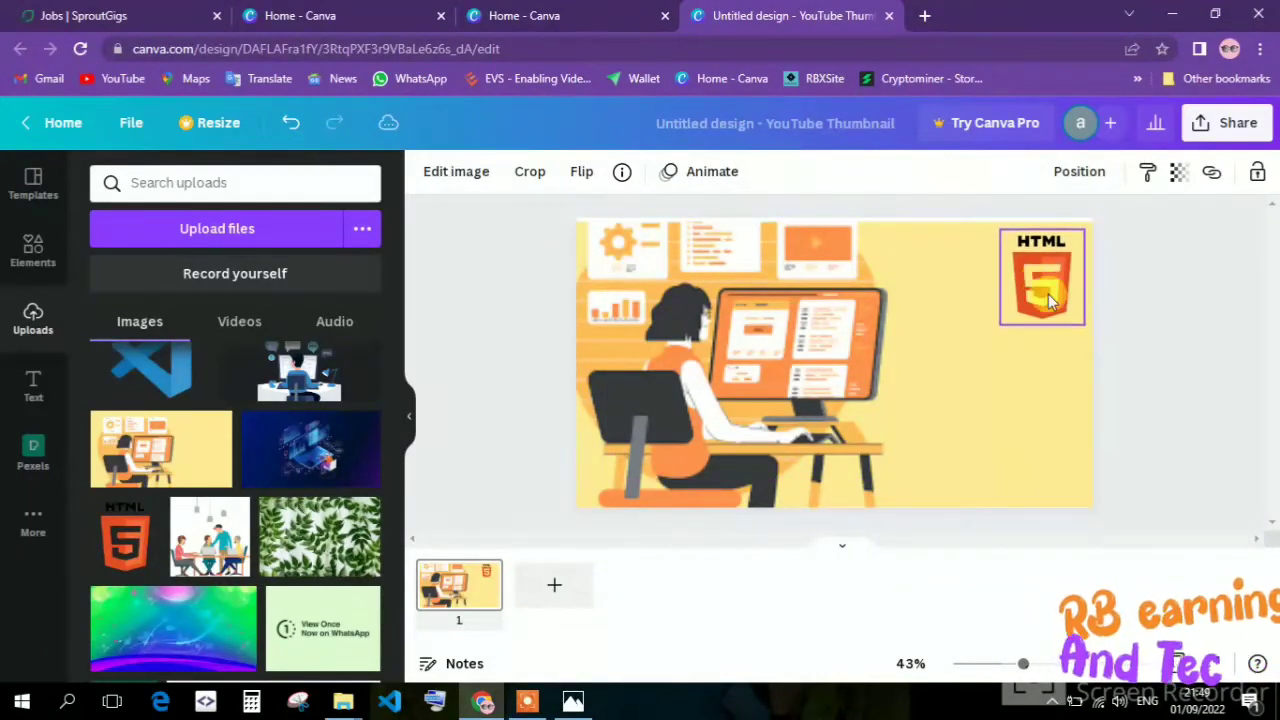
left_click(1128, 377)
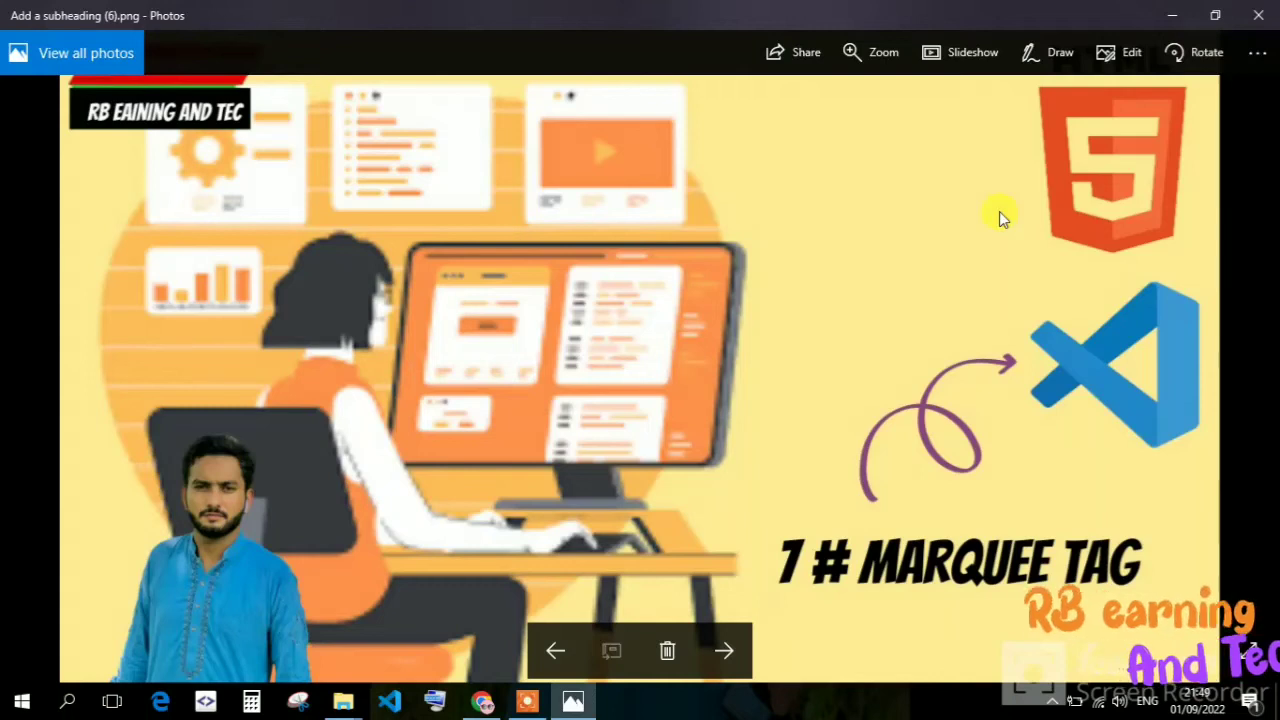
Add the Visual Studio Code logo to the design and place it, scaled down, directly below the HTML5 logo.
left_click(1172, 15)
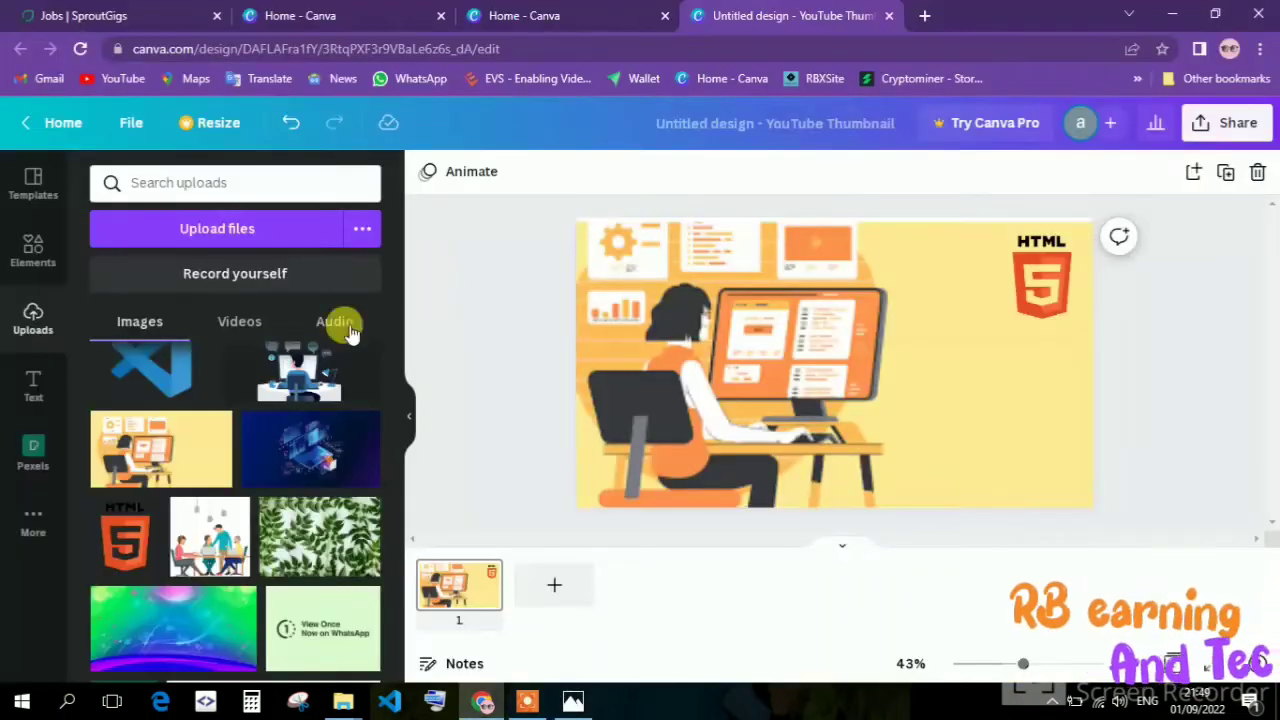
key("ctrl+v")
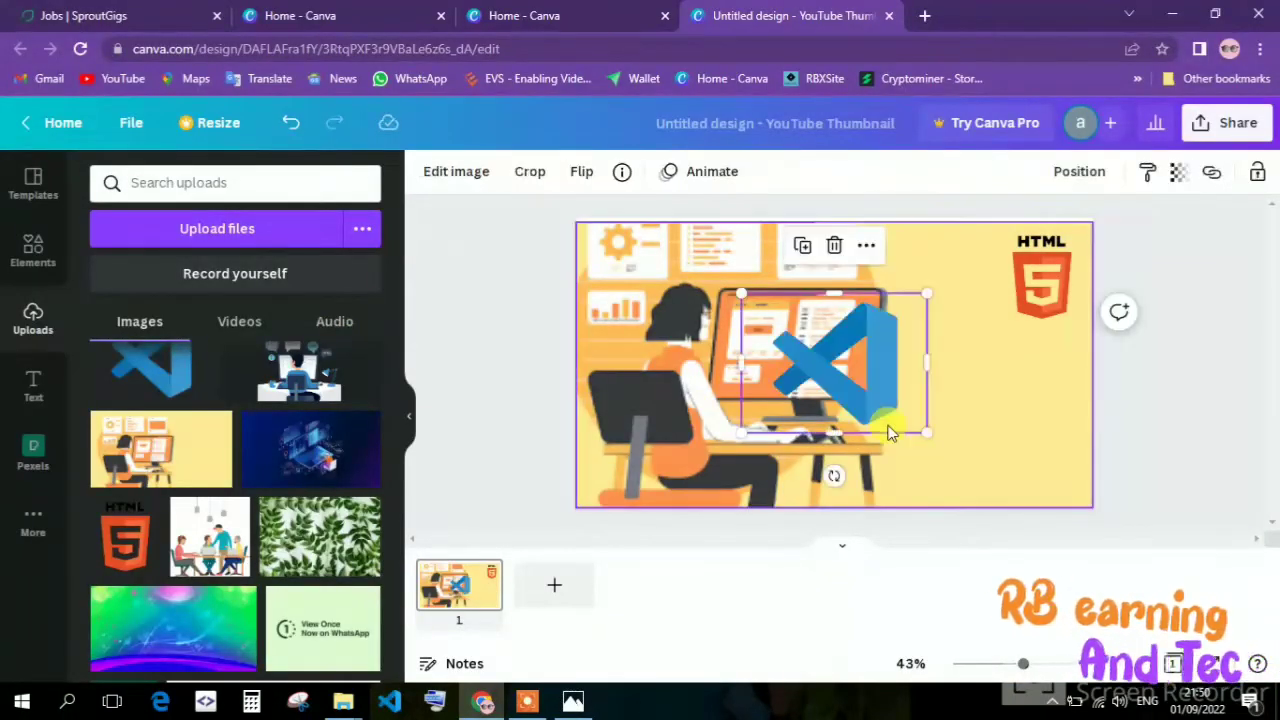
left_click_drag(910, 422, 1048, 371)
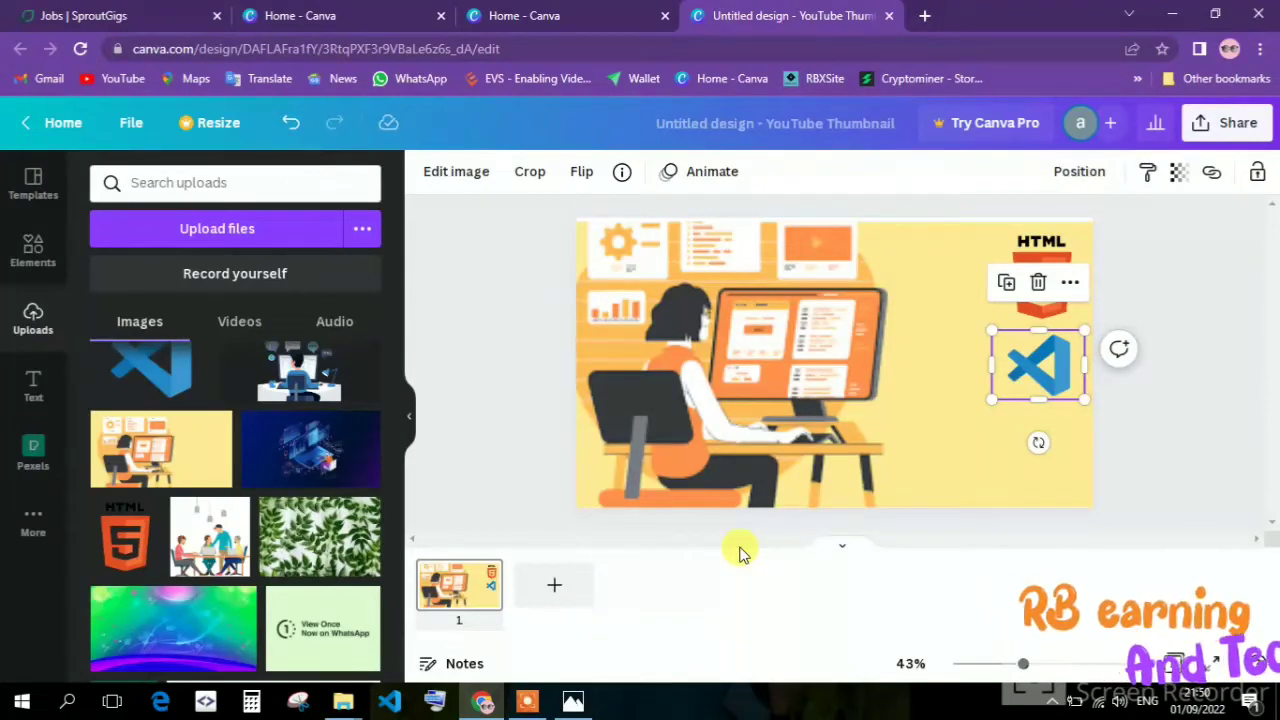
left_click(780, 548)
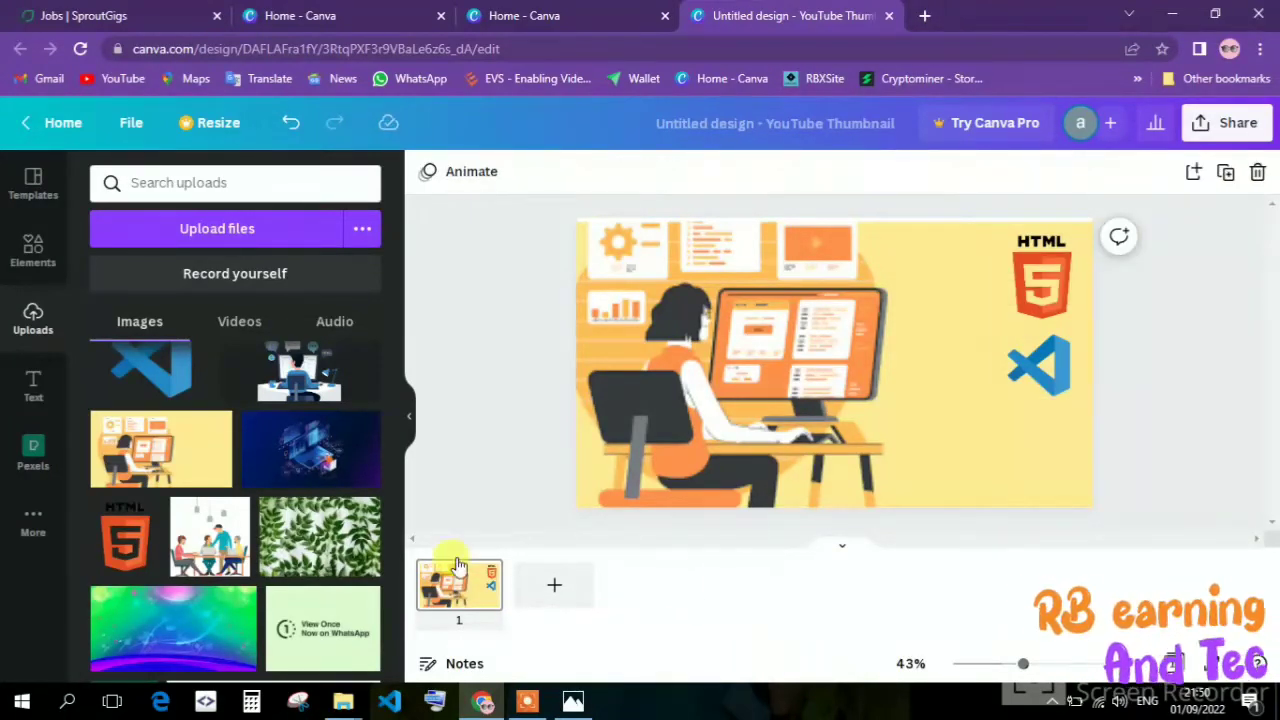
Check the reference thumbnail and browse the arrow graphics in the elements library for a matching curly arrow.
left_click(574, 702)
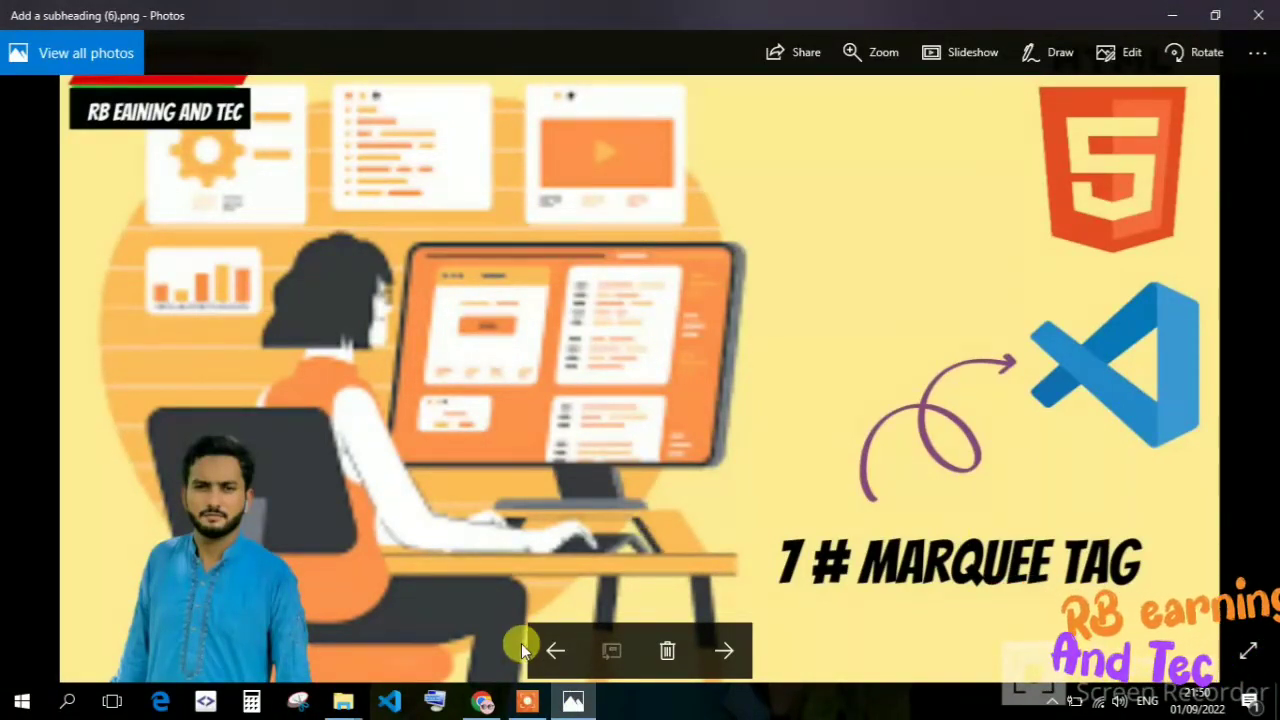
left_click(484, 705)
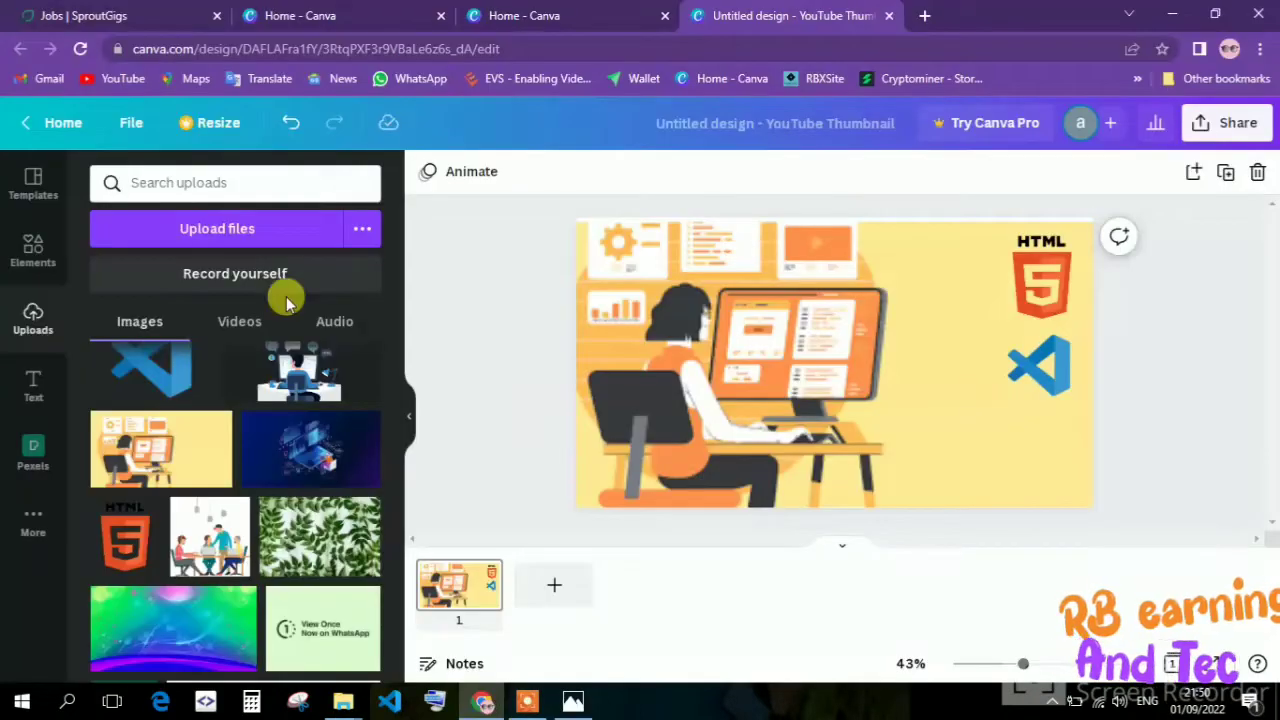
left_click(229, 182)
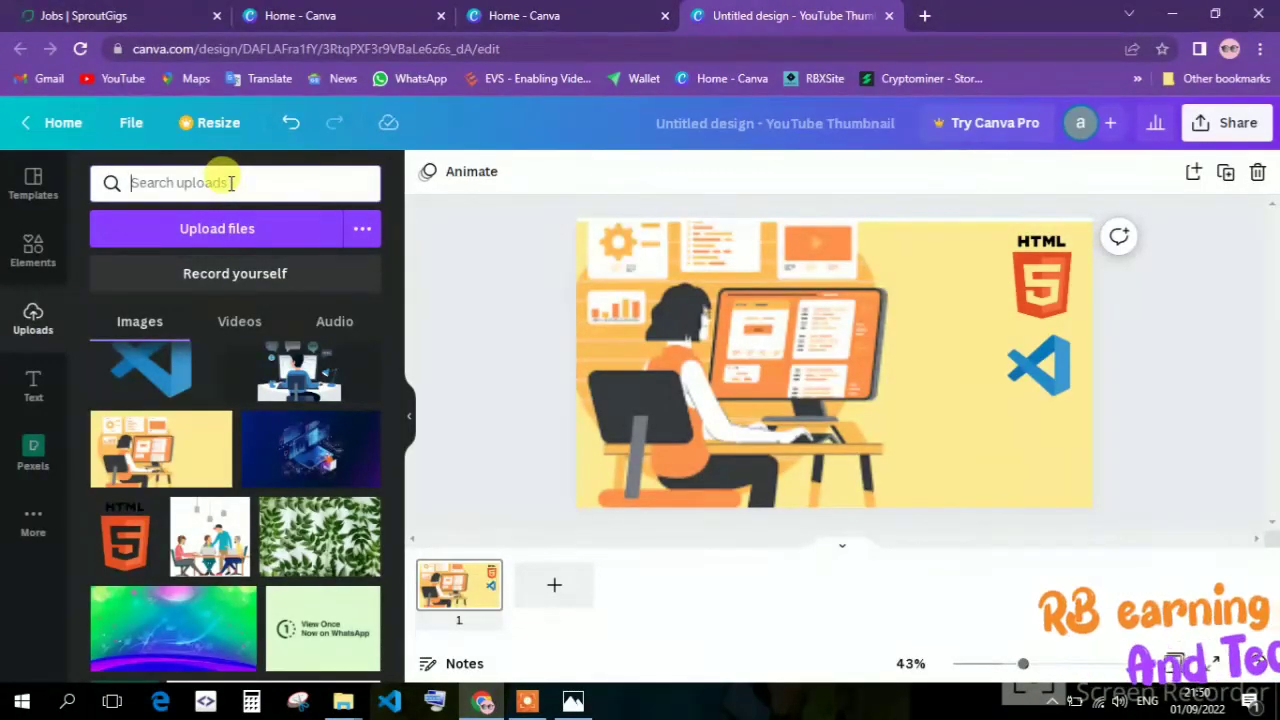
left_click(40, 252)
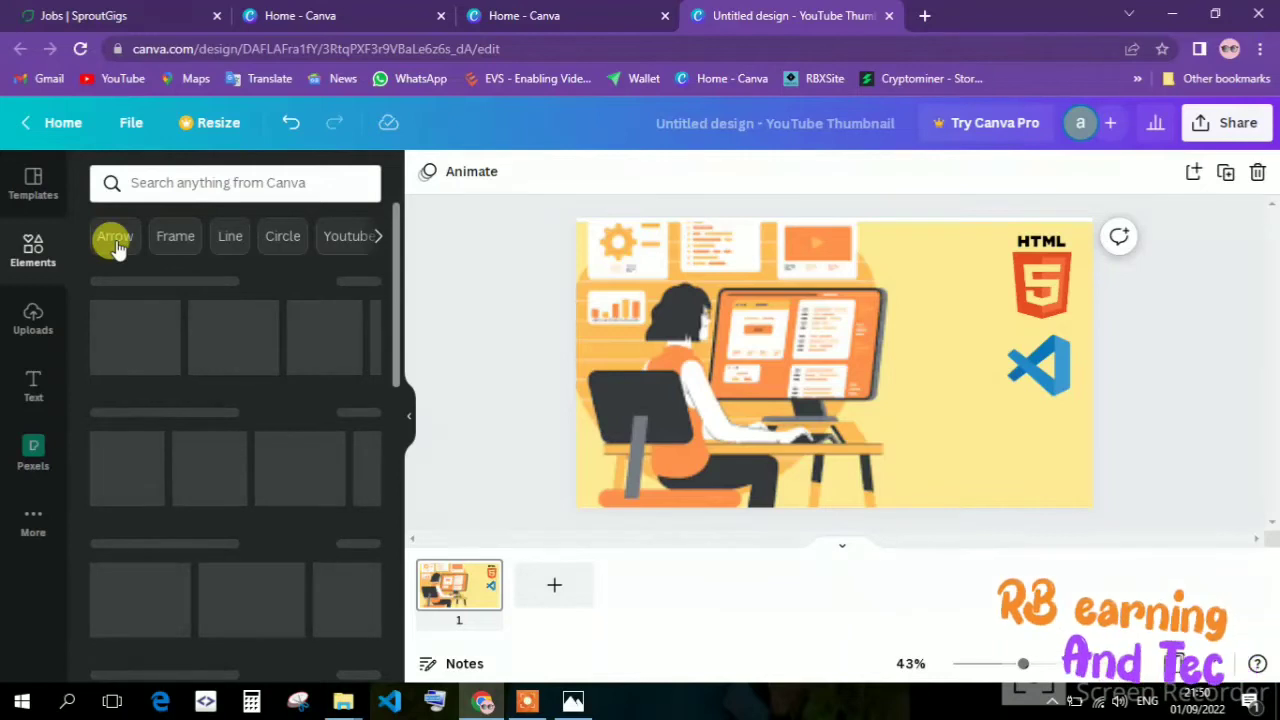
left_click(116, 244)
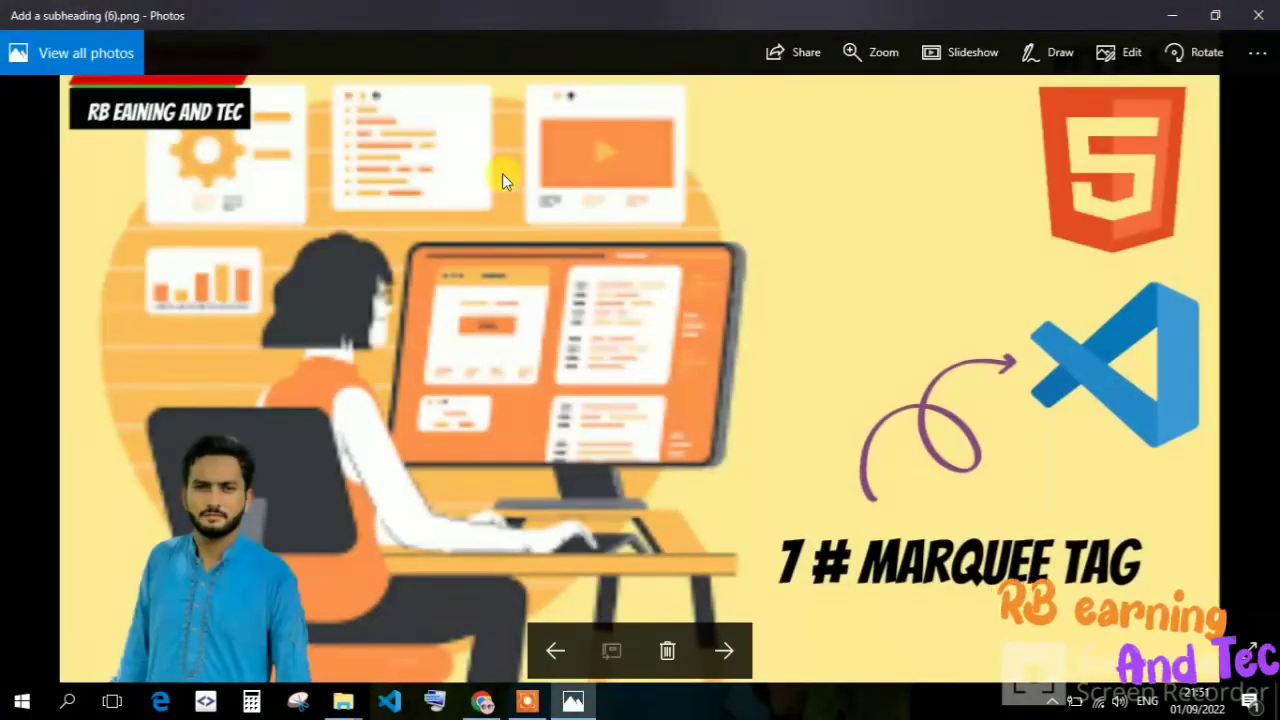
left_click(1180, 14)
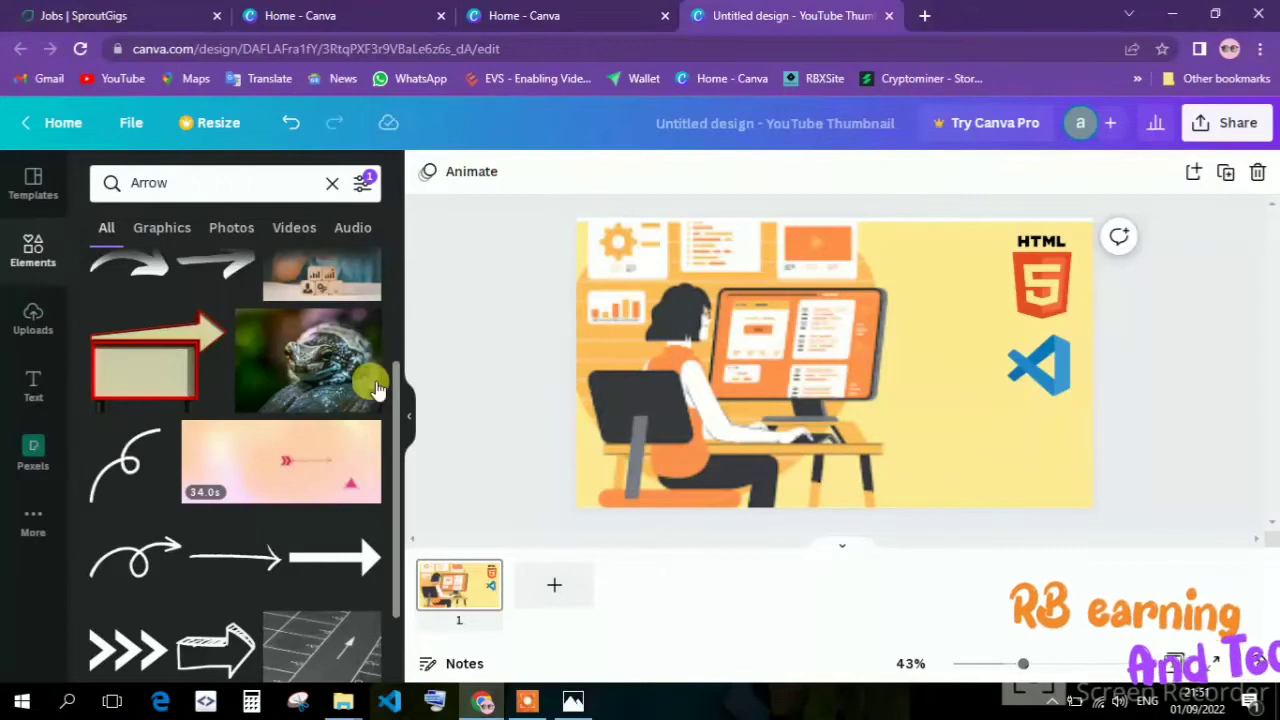
scroll(395, 430, "down", 1)
left_click_drag(396, 428, 391, 523)
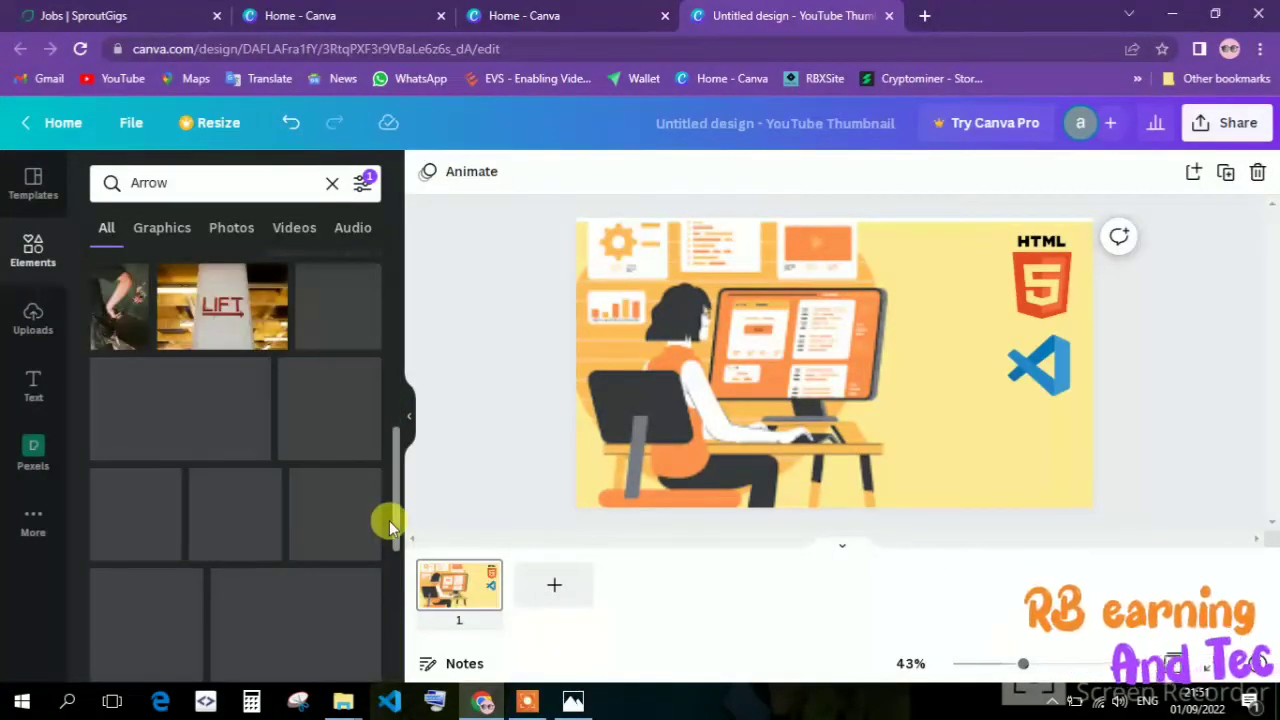
Add the uploaded Subscribe Now banner with the RB EAINING AND TEC label and resize it in the canvas's upper-left corner.
left_click(30, 316)
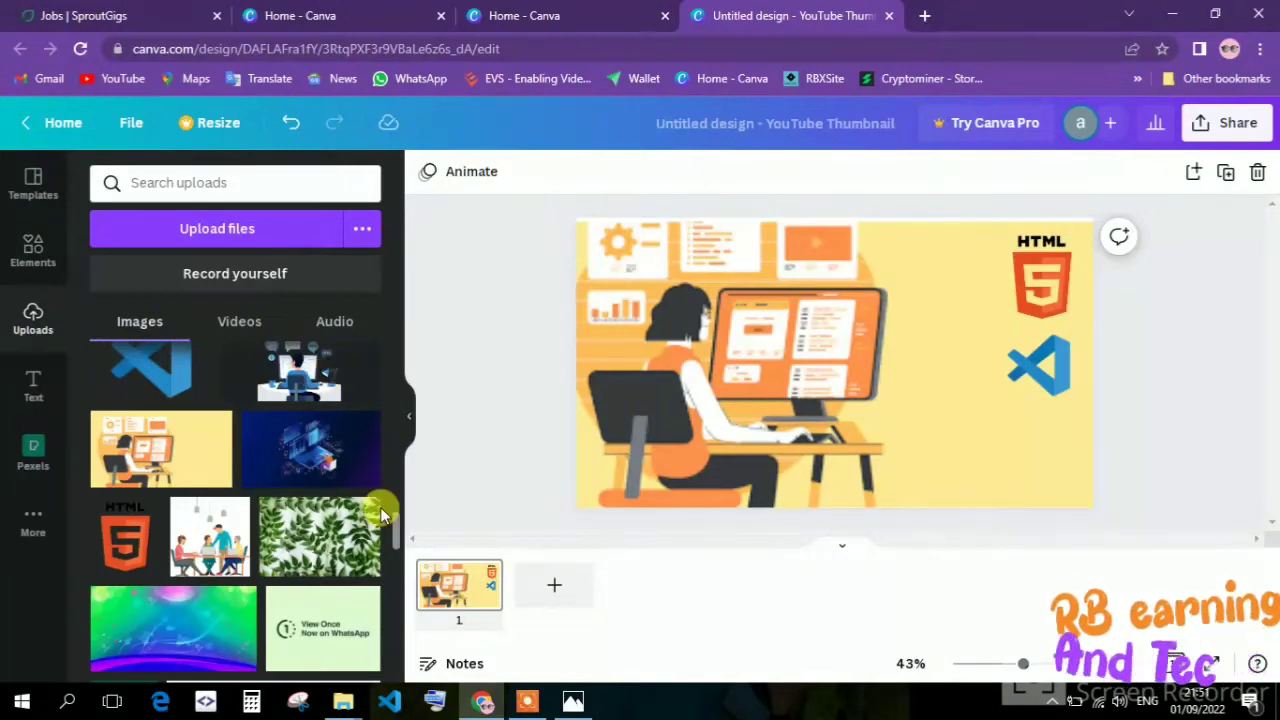
left_click_drag(395, 523, 395, 548)
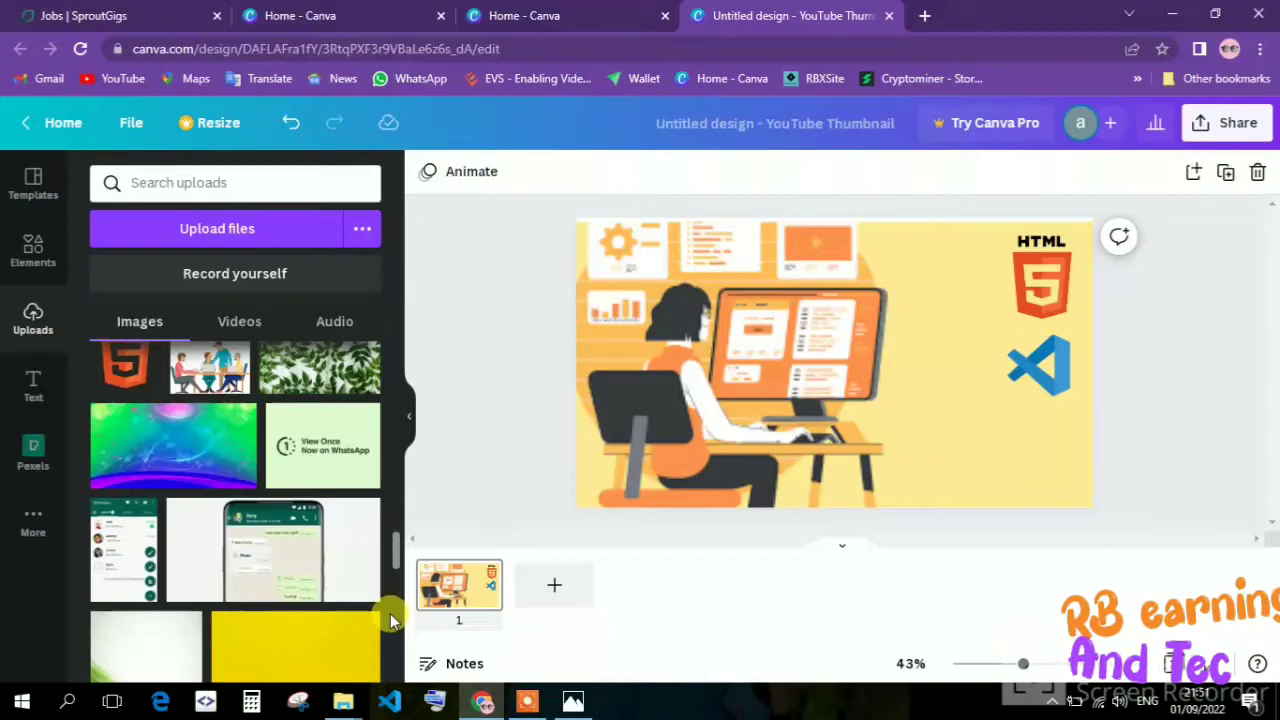
scroll(393, 571, "down", 3)
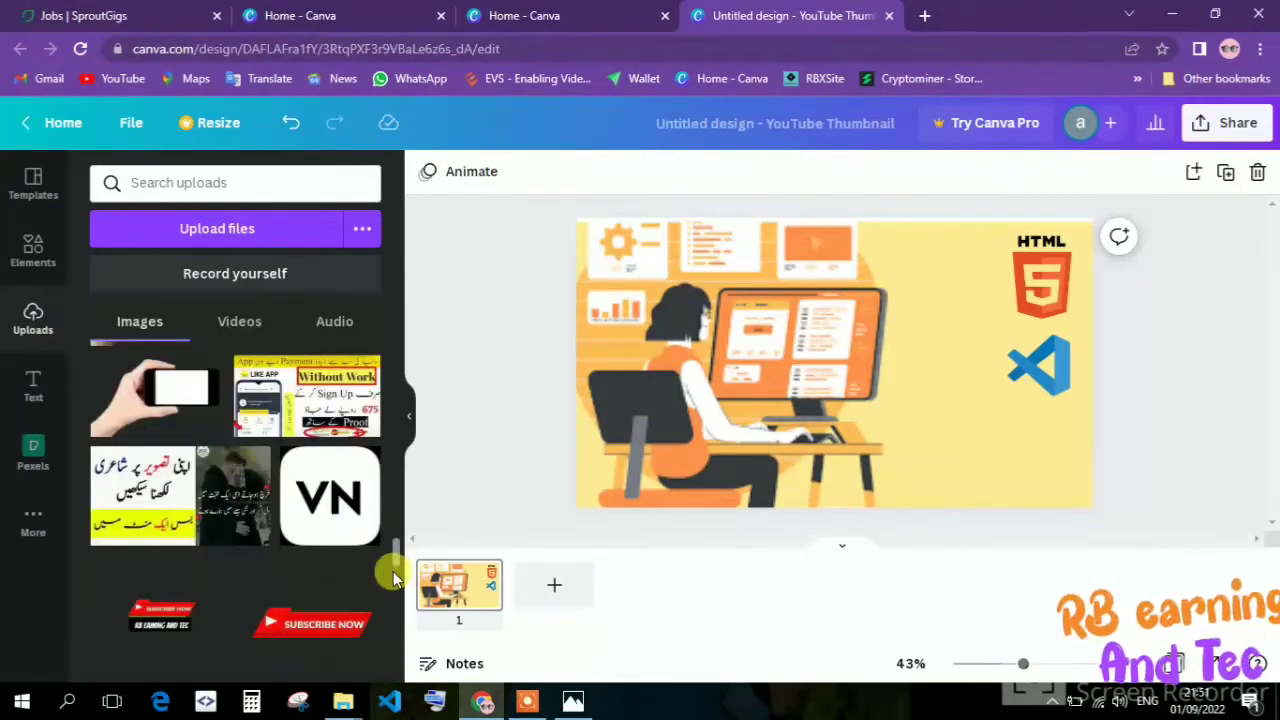
left_click(138, 620)
left_click_drag(140, 620, 628, 255)
left_click_drag(704, 338, 768, 382)
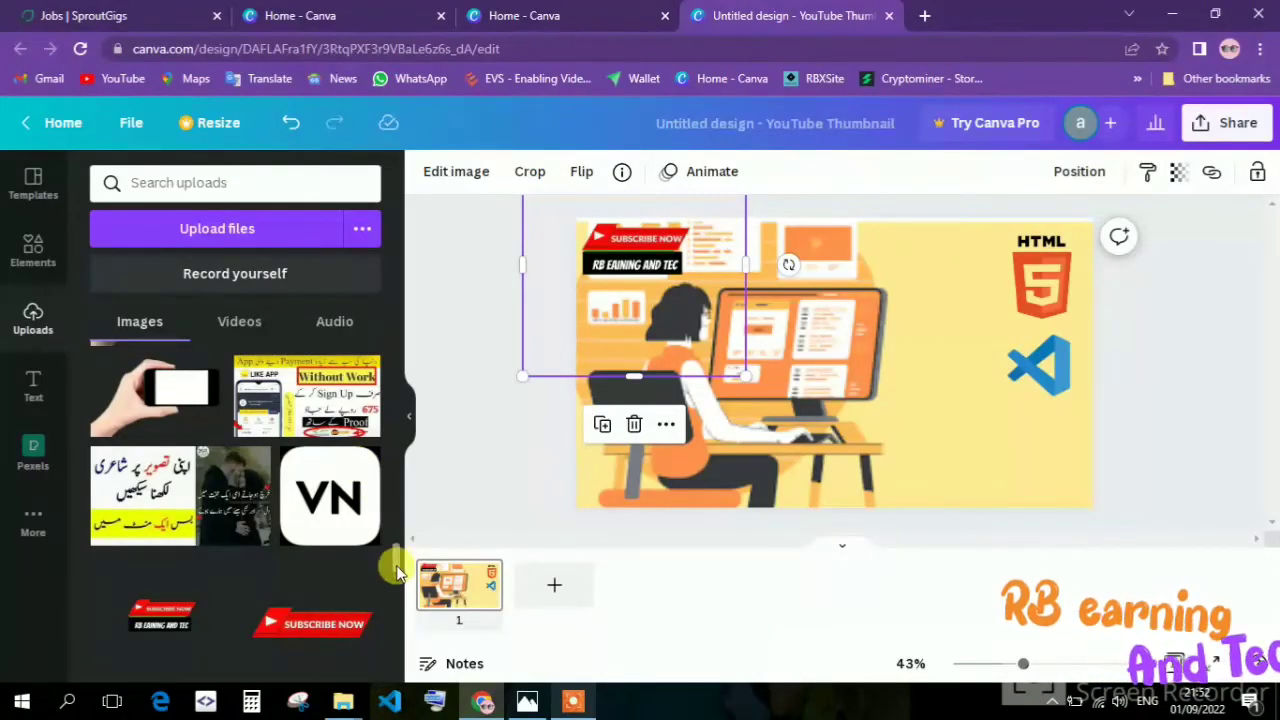
Add the uploaded cutout photo of the man in blue and place it in the canvas's lower-left corner, legs running off the edge.
scroll(396, 565, "down", 5)
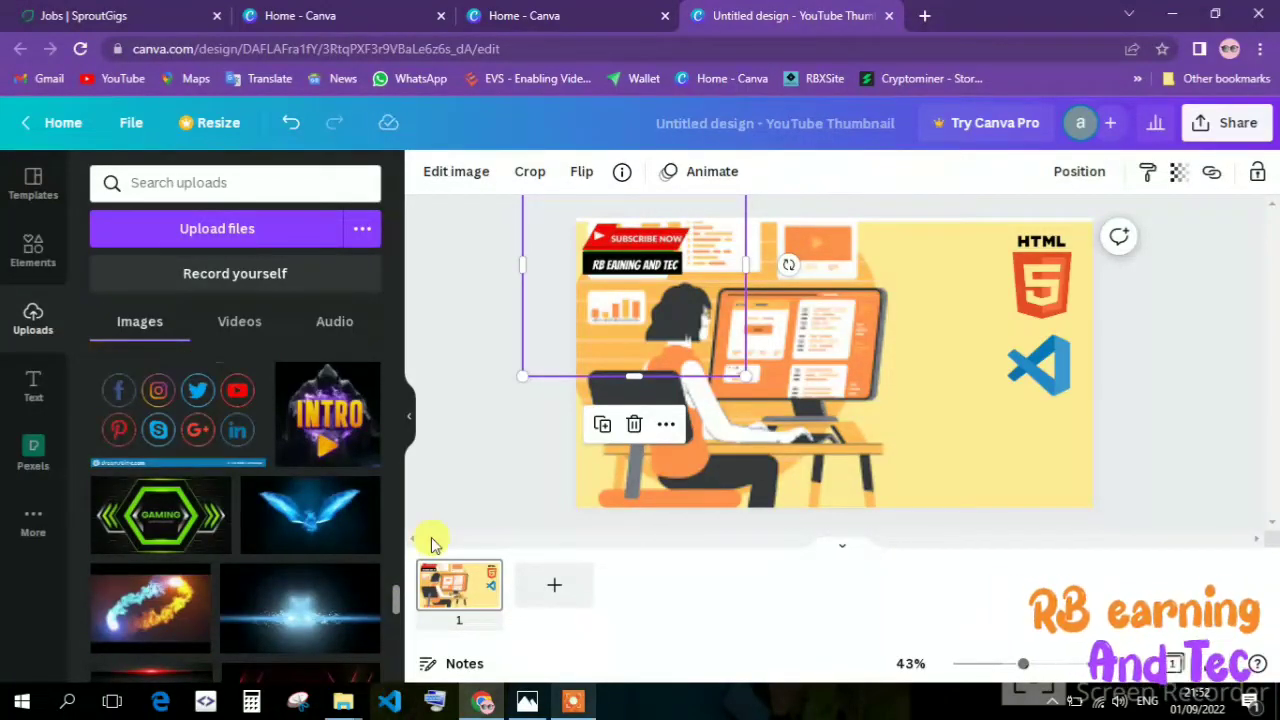
scroll(394, 608, "down", 5)
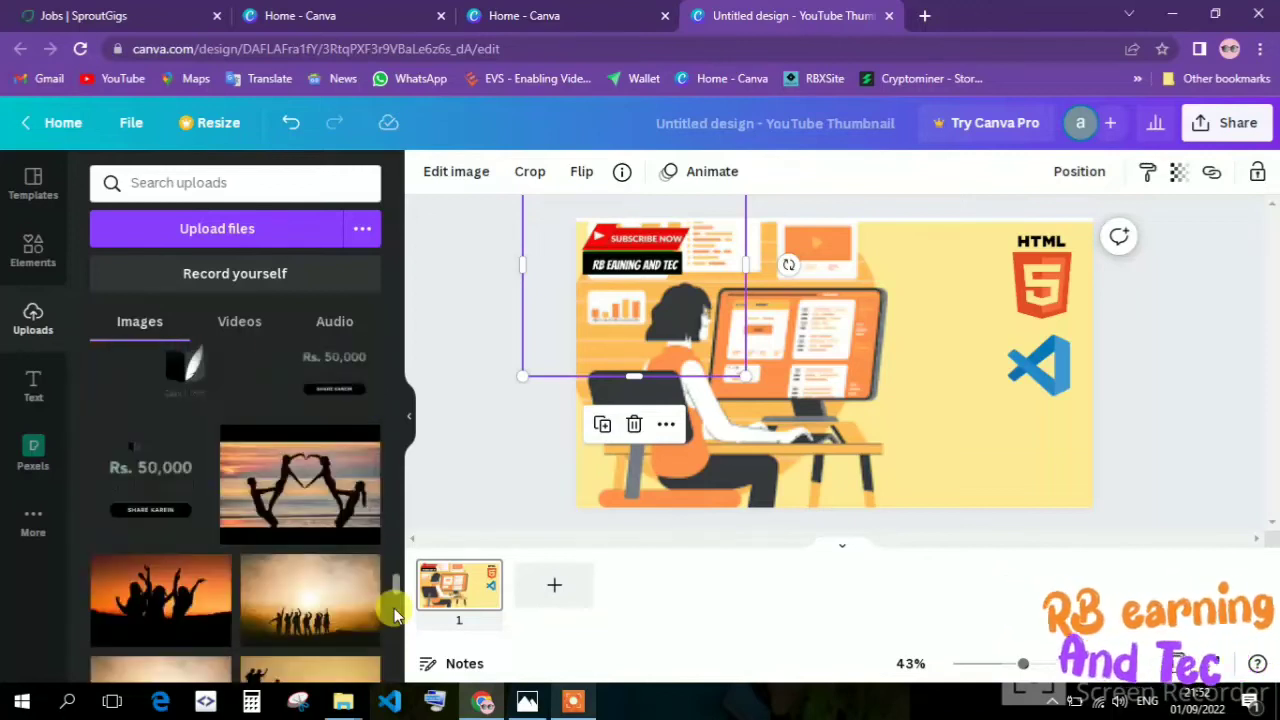
scroll(397, 594, "down", 1)
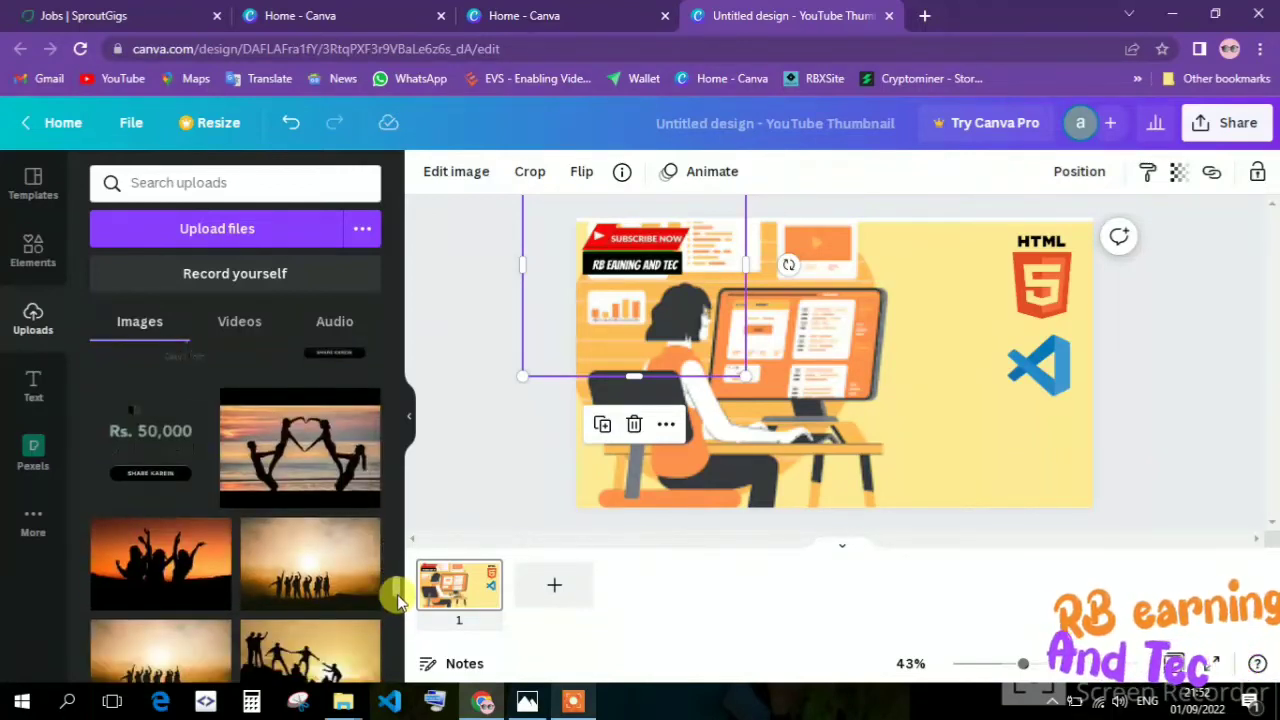
left_click_drag(397, 622, 397, 677)
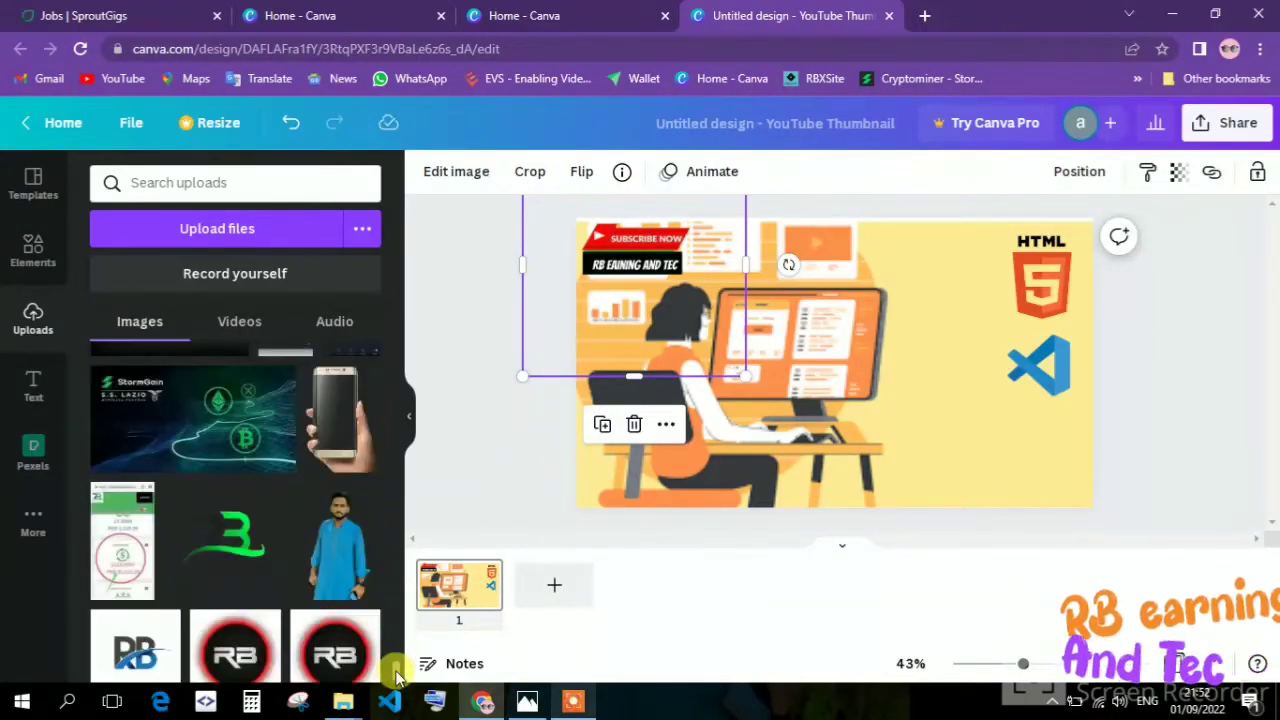
left_click(352, 541)
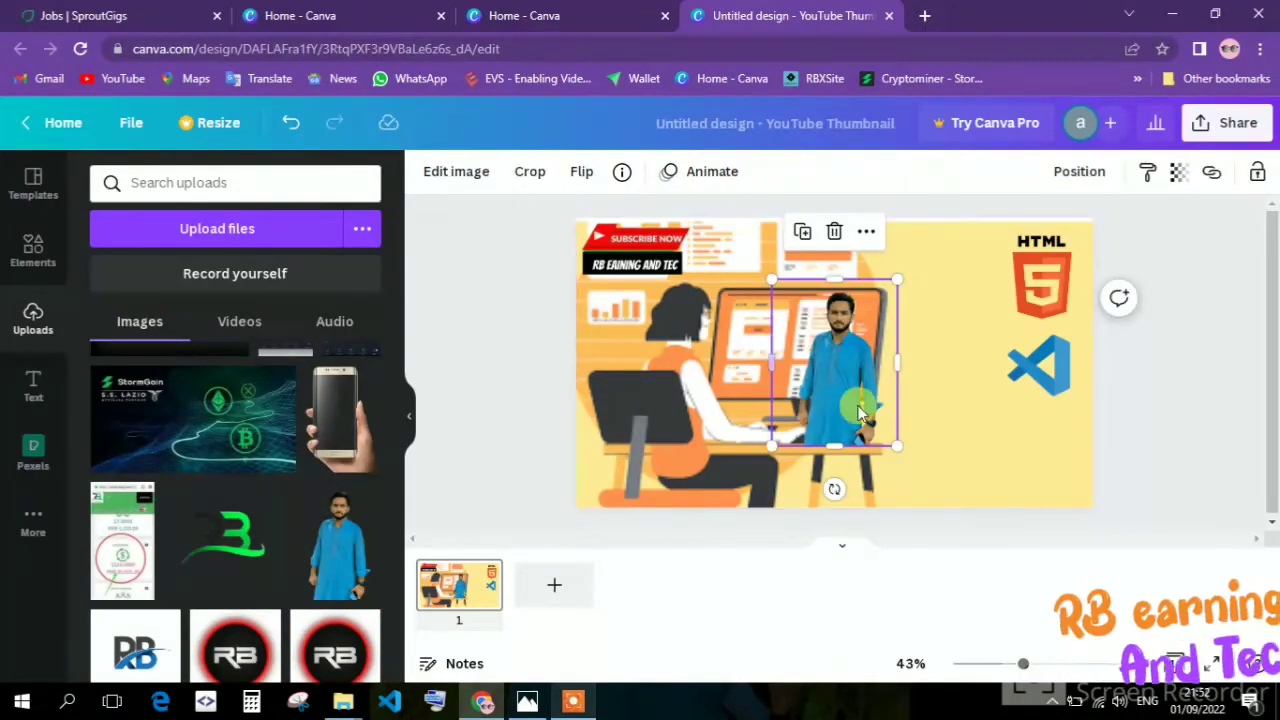
left_click_drag(825, 415, 652, 510)
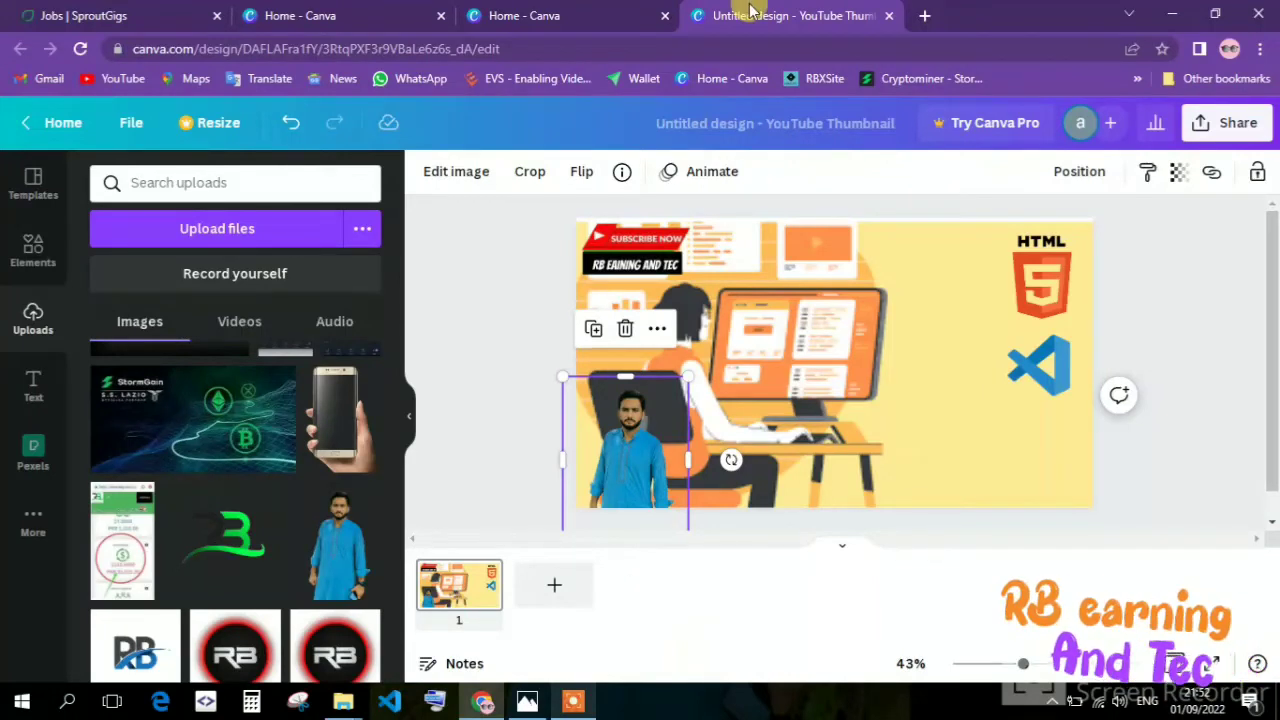
Add a heading to the design, clear its placeholder text, and check the title wording in the reference thumbnail.
left_click(527, 701)
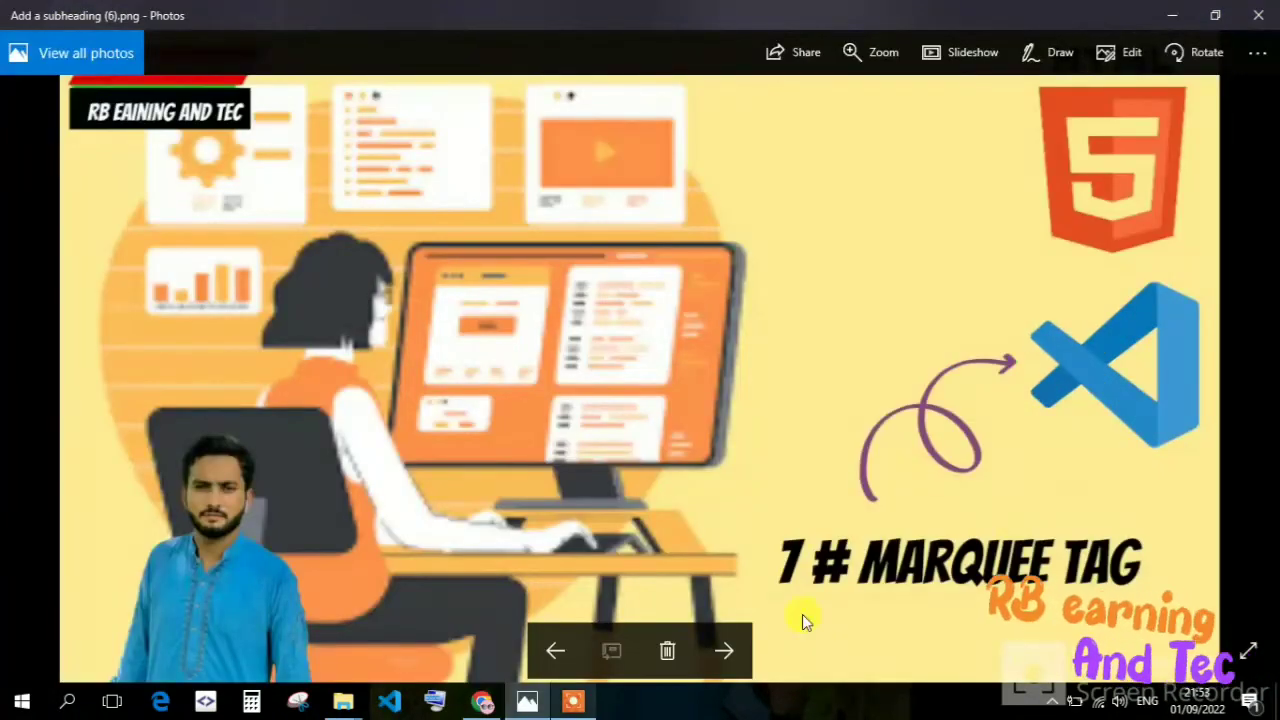
left_click(1172, 15)
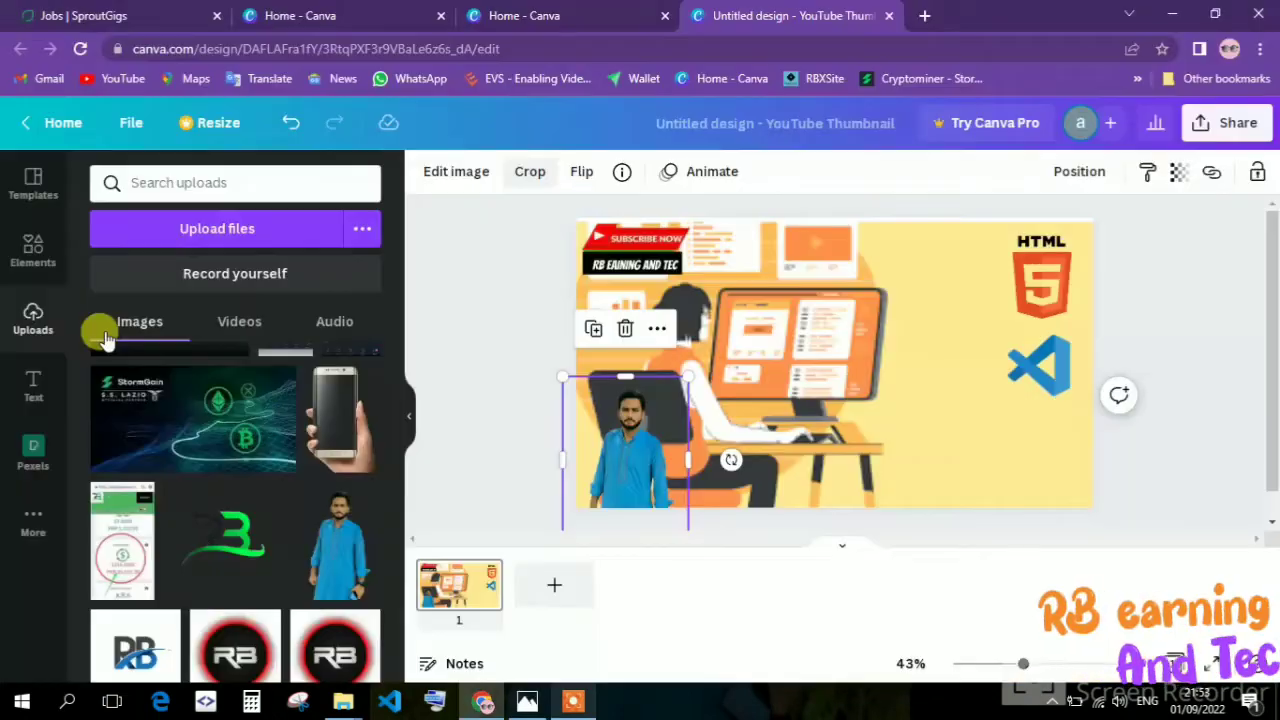
left_click(33, 390)
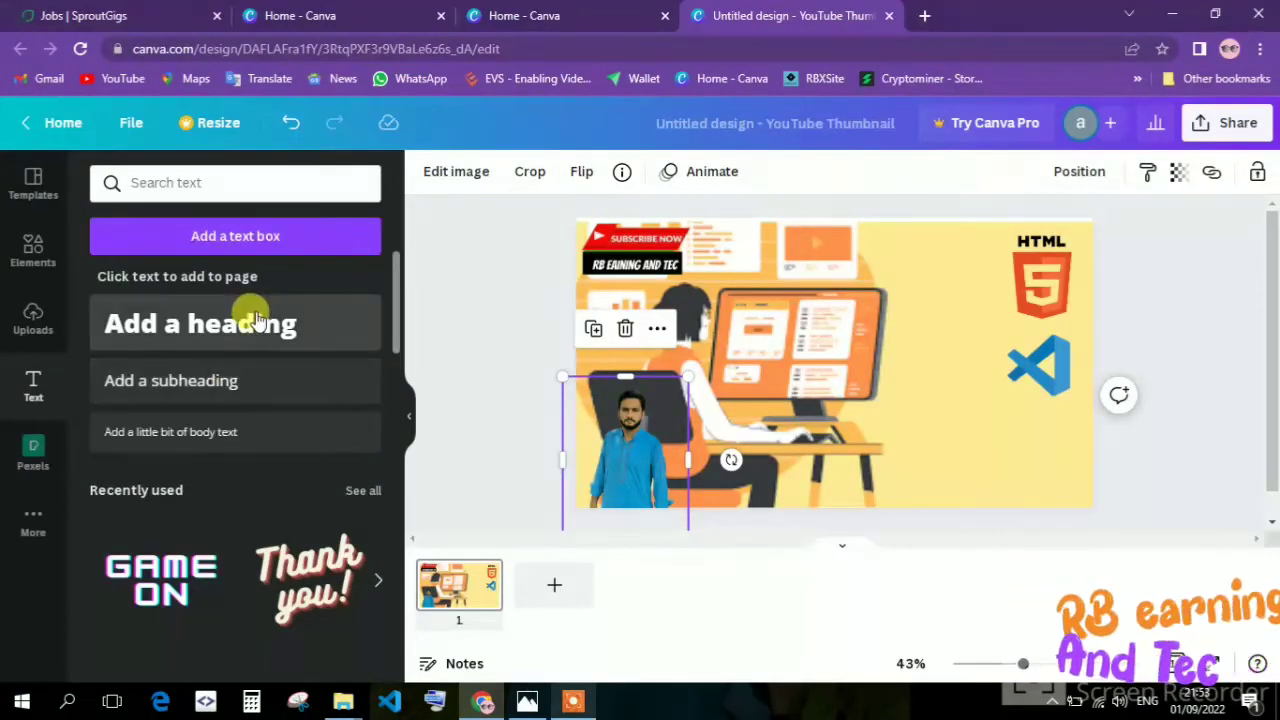
left_click(255, 318)
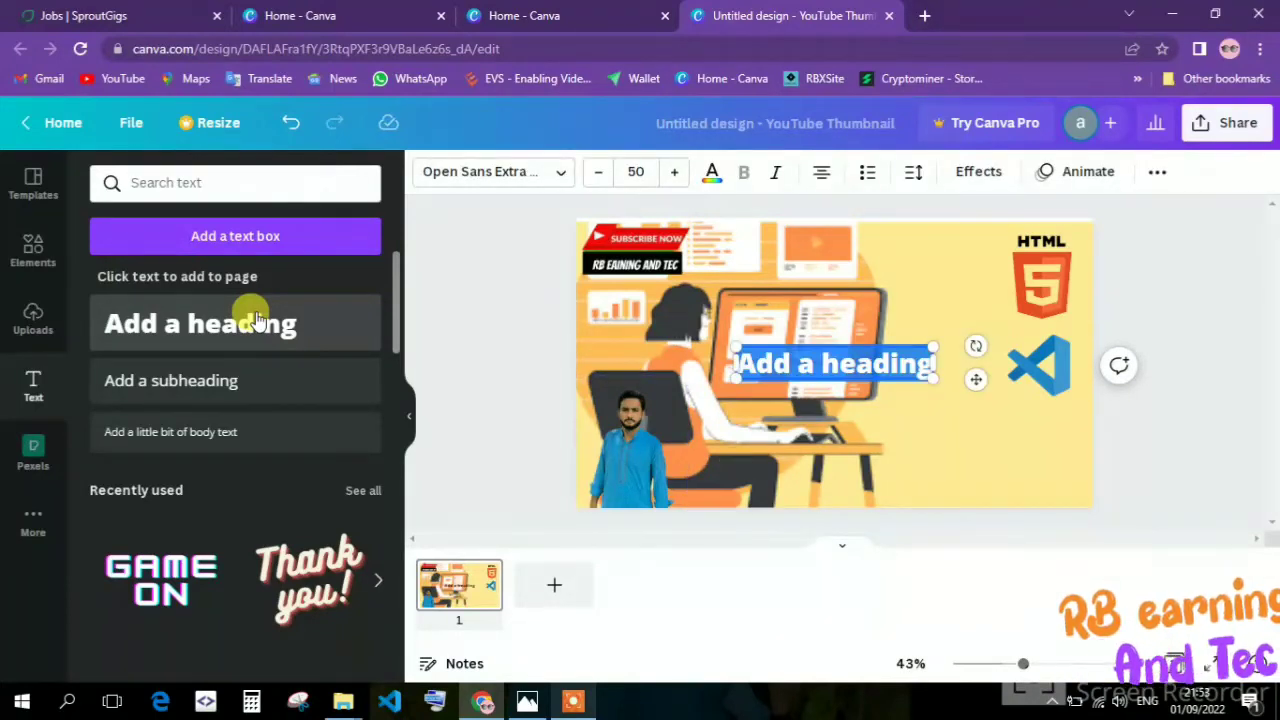
key("BackSpace")
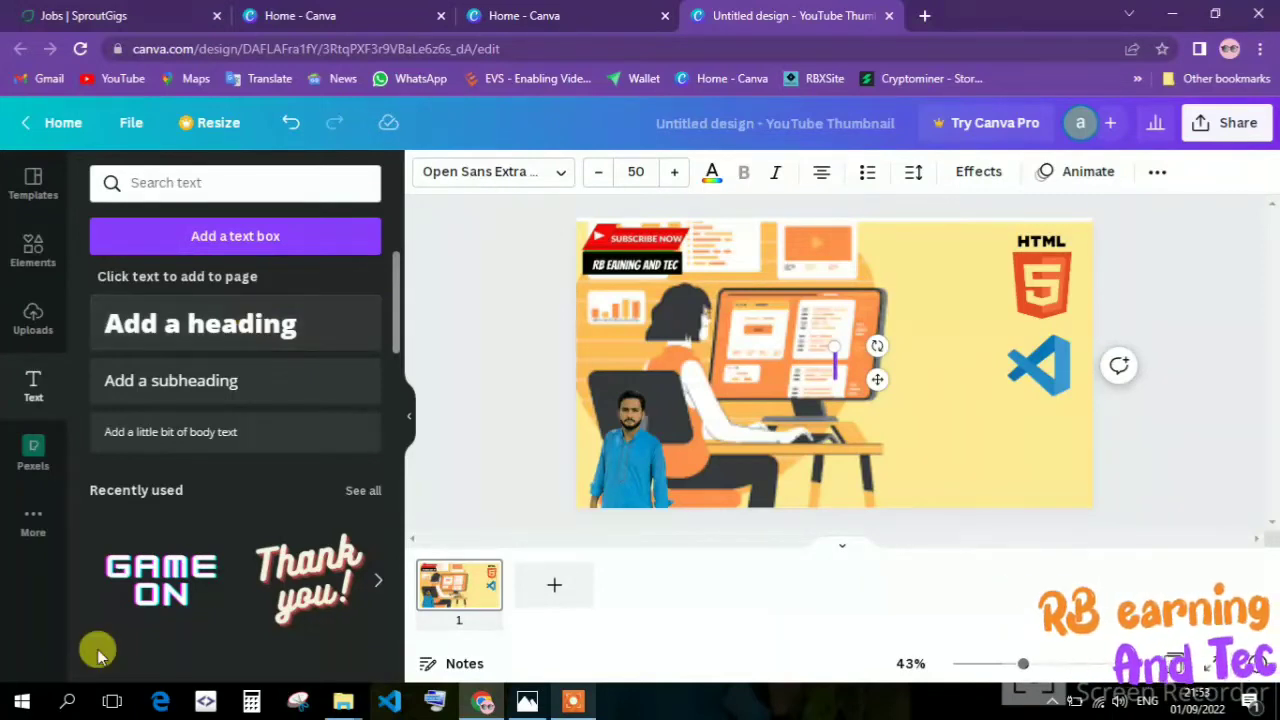
left_click(514, 703)
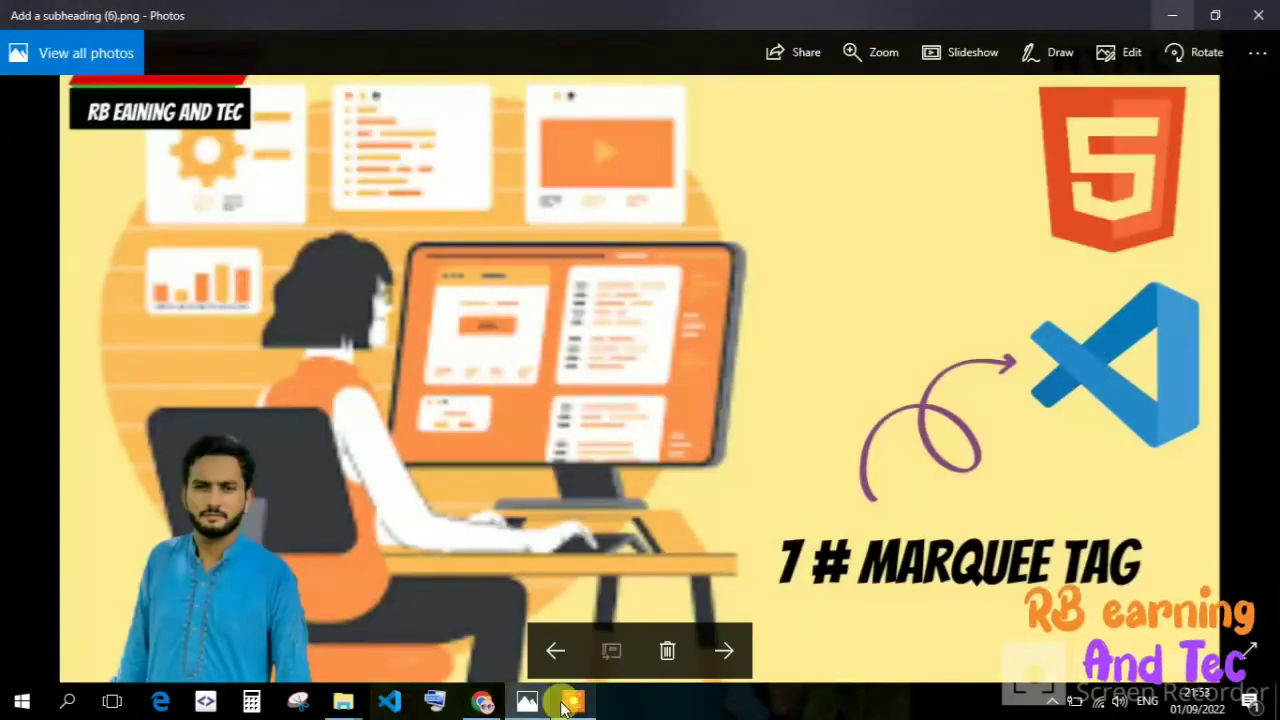
left_click(481, 703)
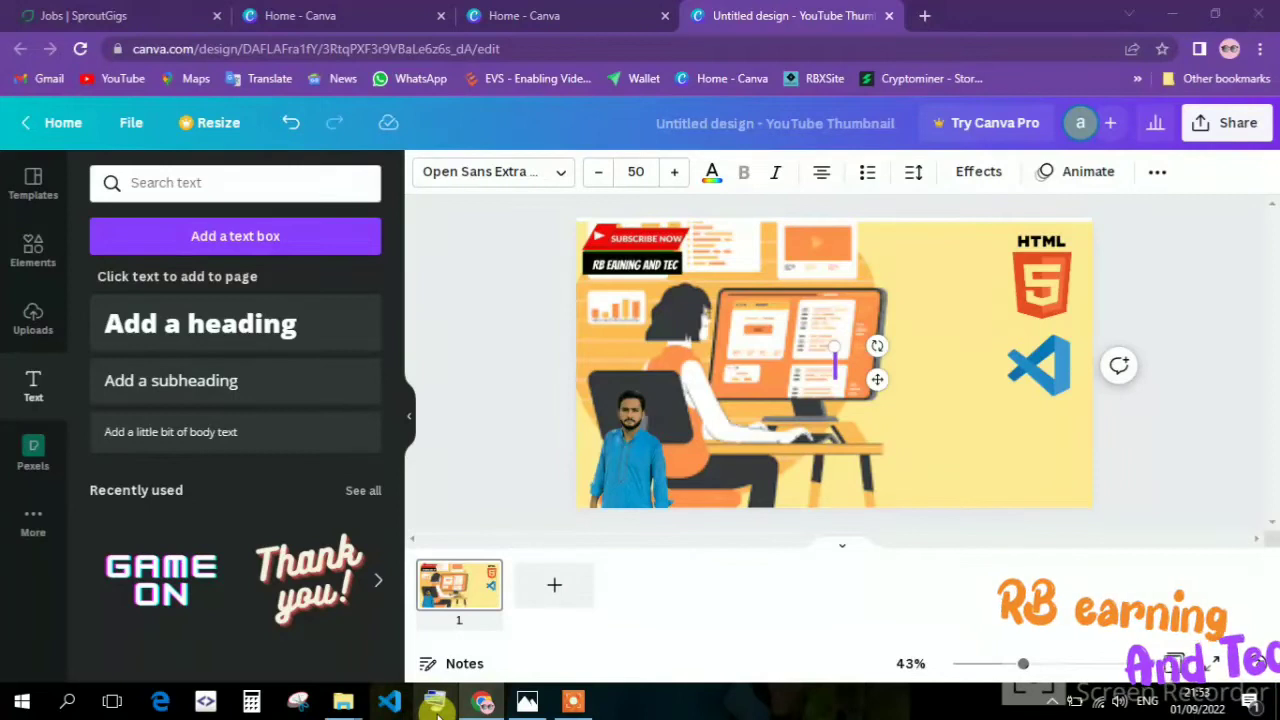
Enter 2#HOWTODEVELP in capitals as the heading text.
left_click(830, 360)
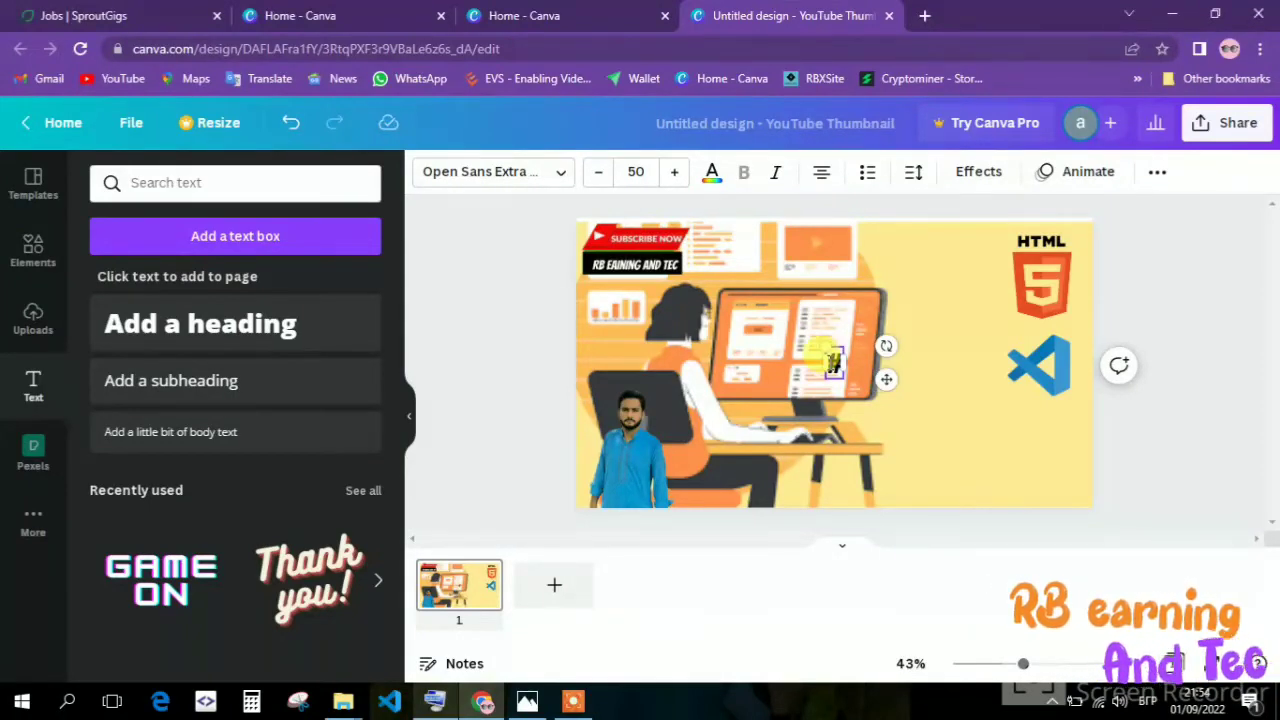
type("2#")
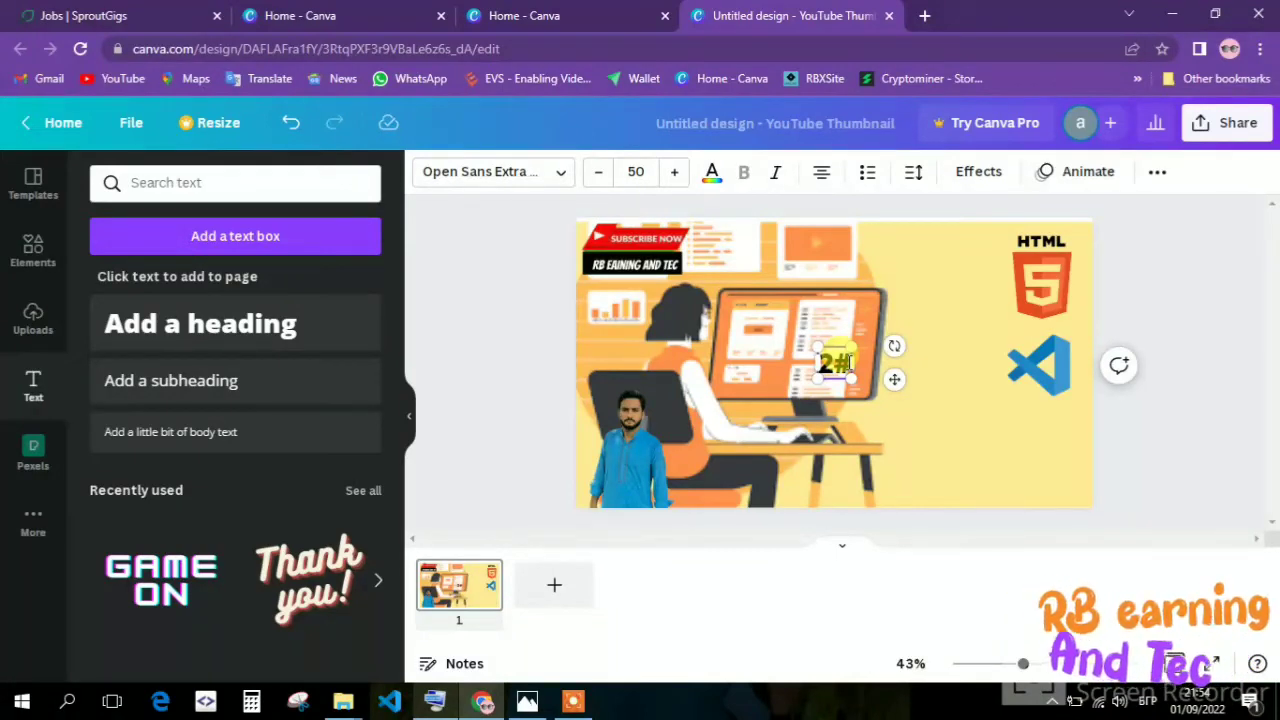
type("how")
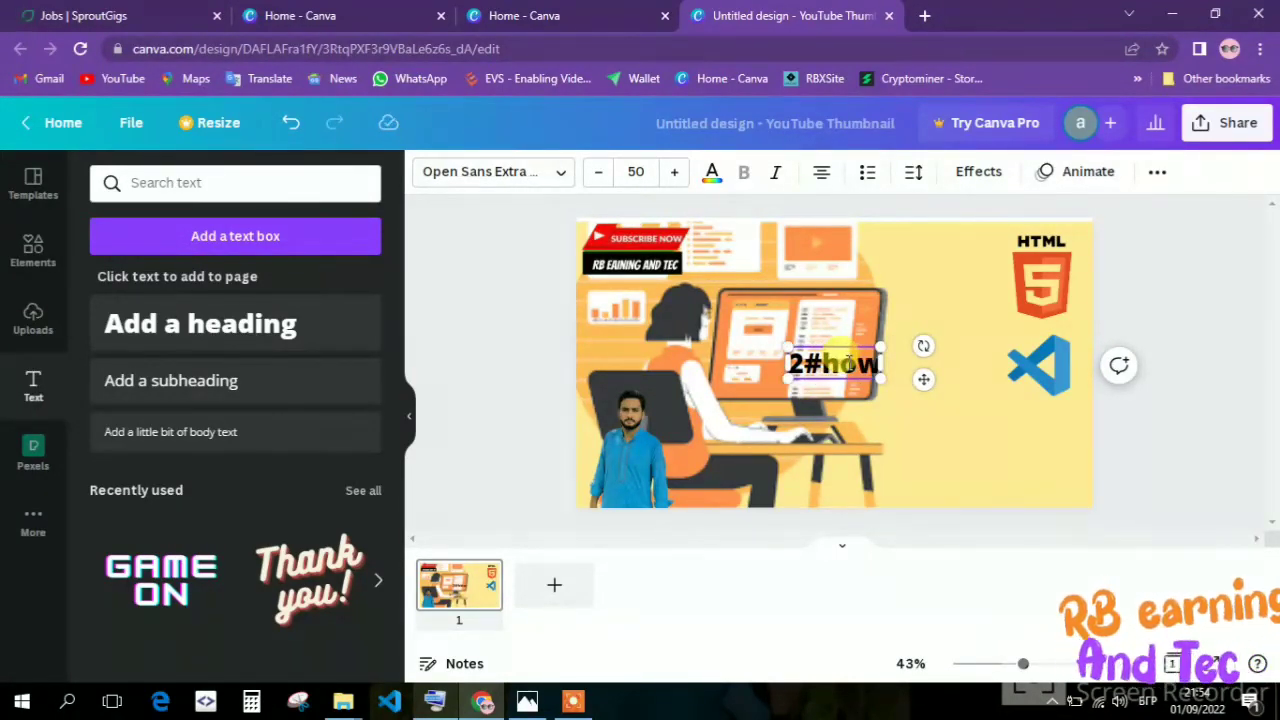
key("BackSpace")
key("BackSpace")
key("BackSpace")
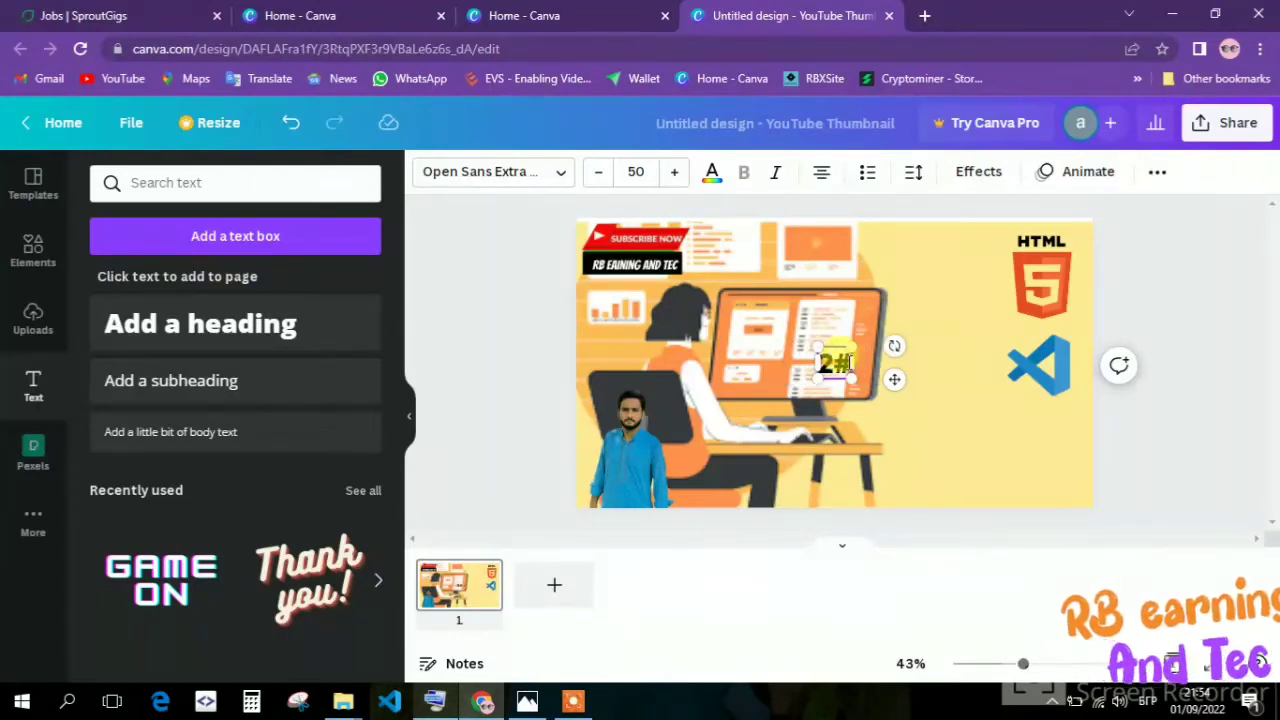
type("H")
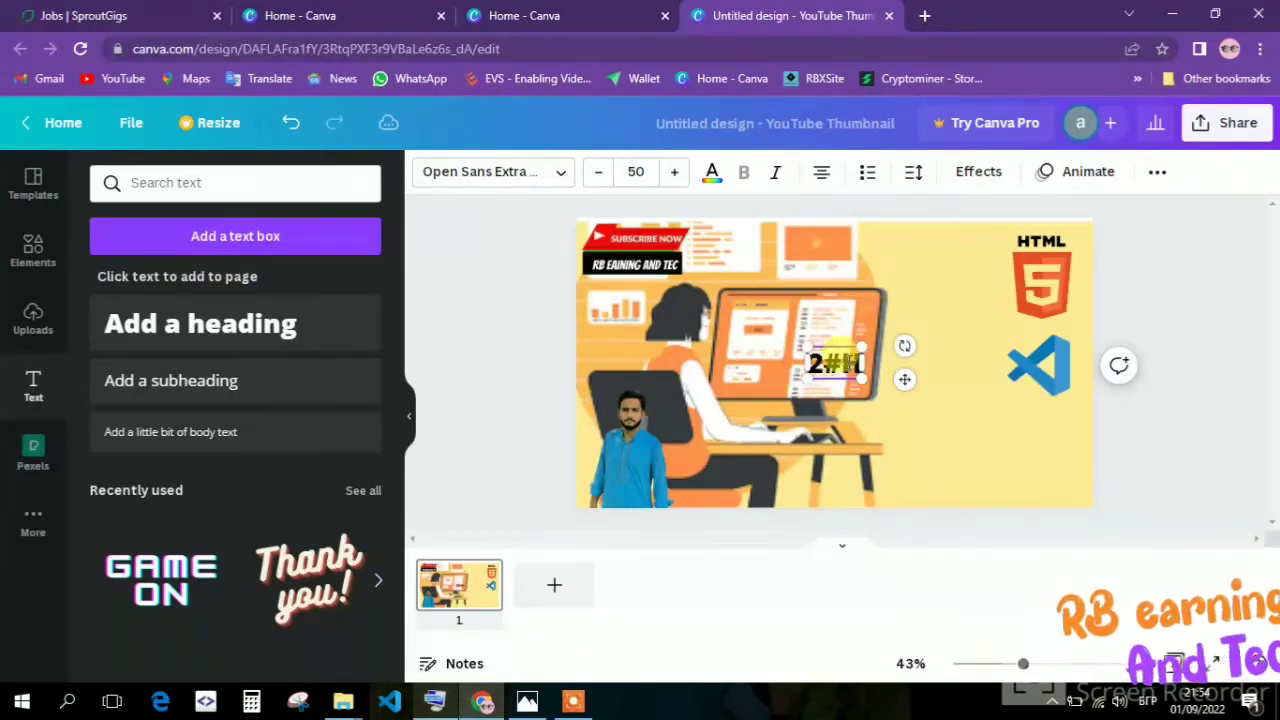
type("OWTODEVW")
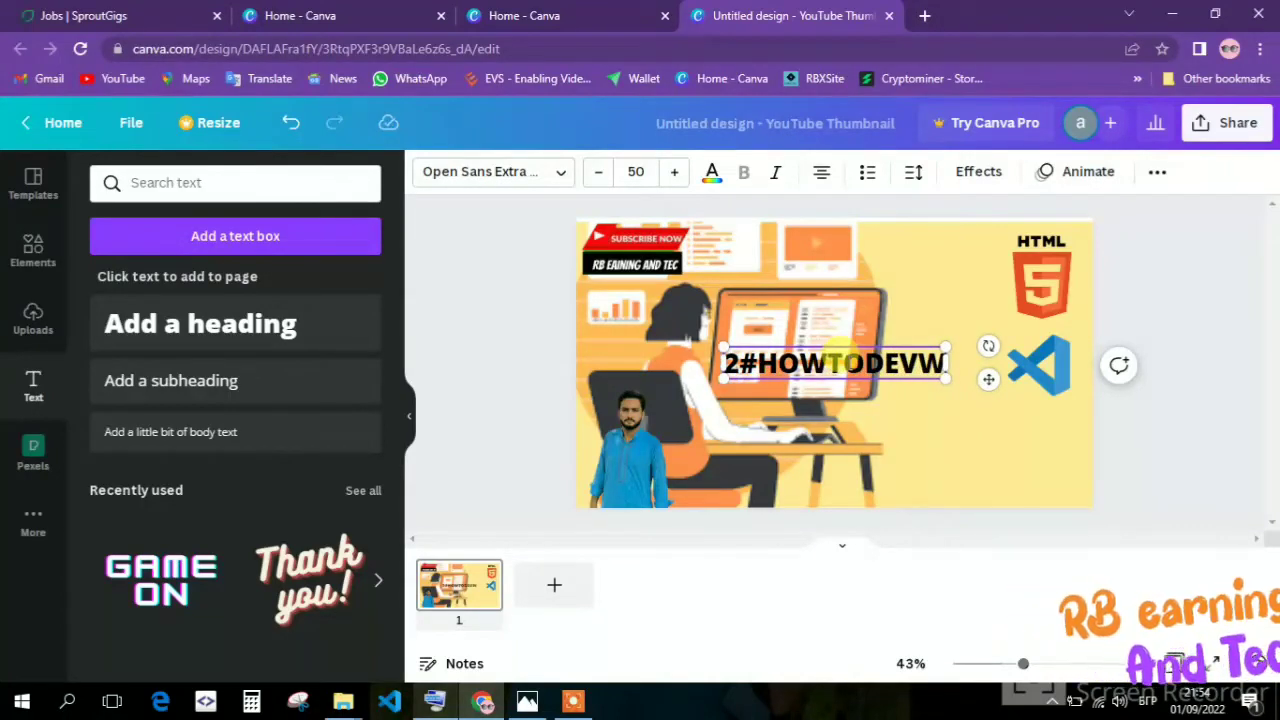
key("BackSpace")
type("E")
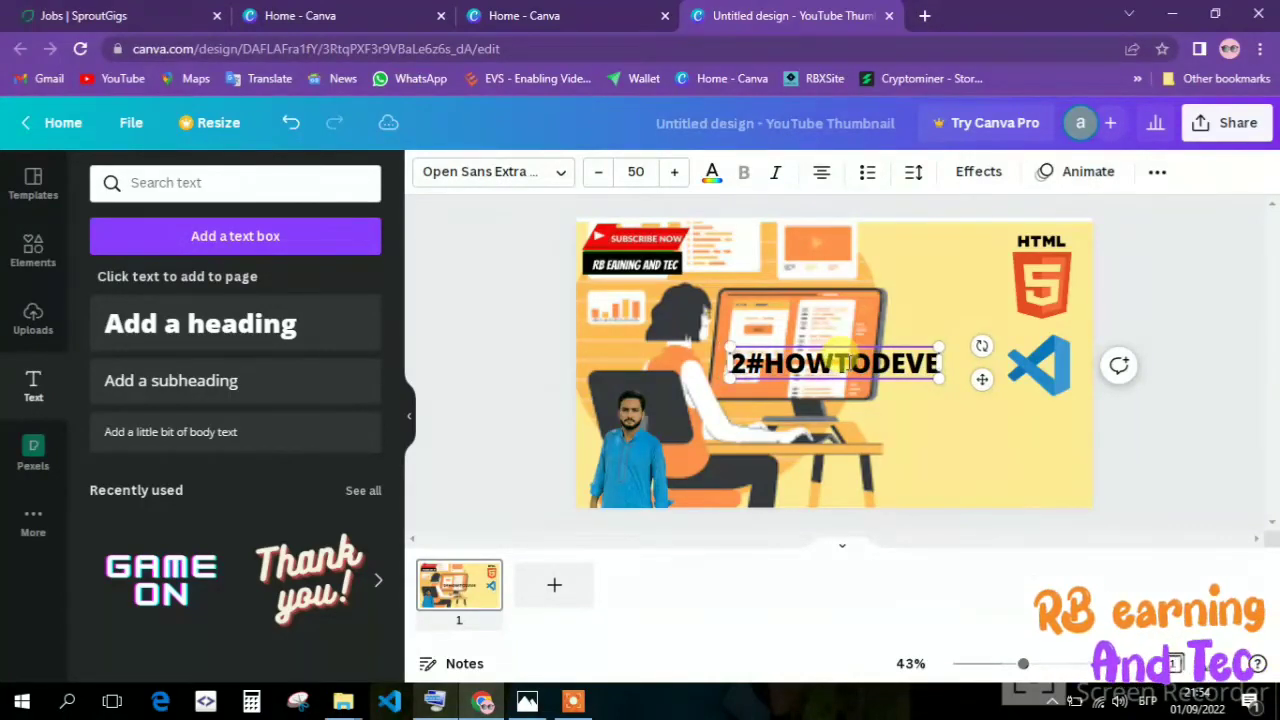
type("LP")
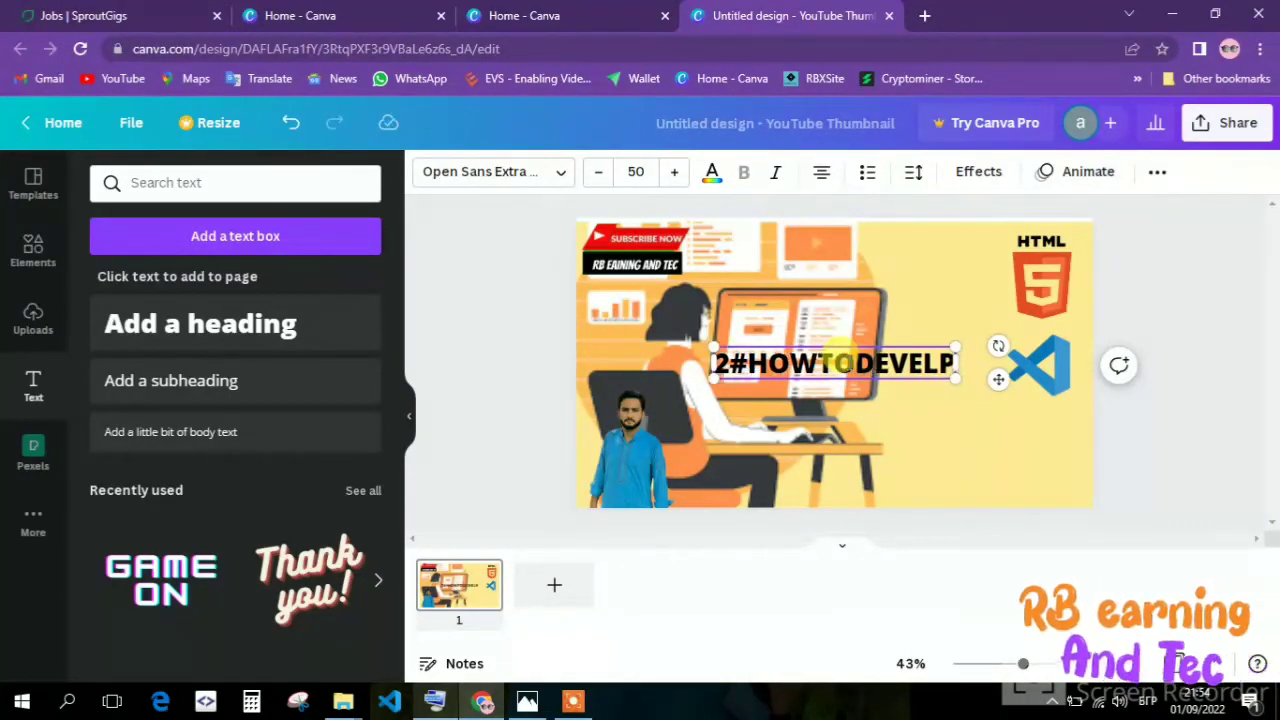
Insert spaces between the heading's words so that it reads 2#HOW TO DEVELP.
left_click_drag(817, 364, 830, 364)
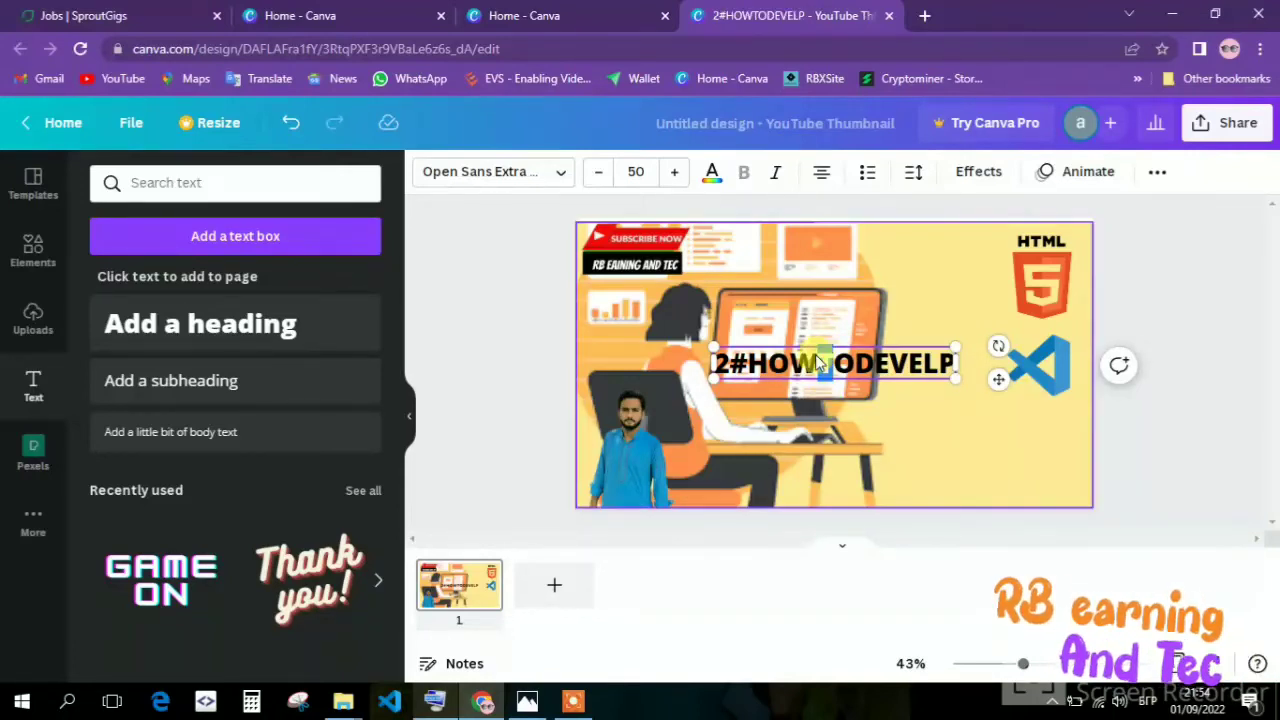
left_click(824, 367)
left_click(822, 370)
left_click(821, 368)
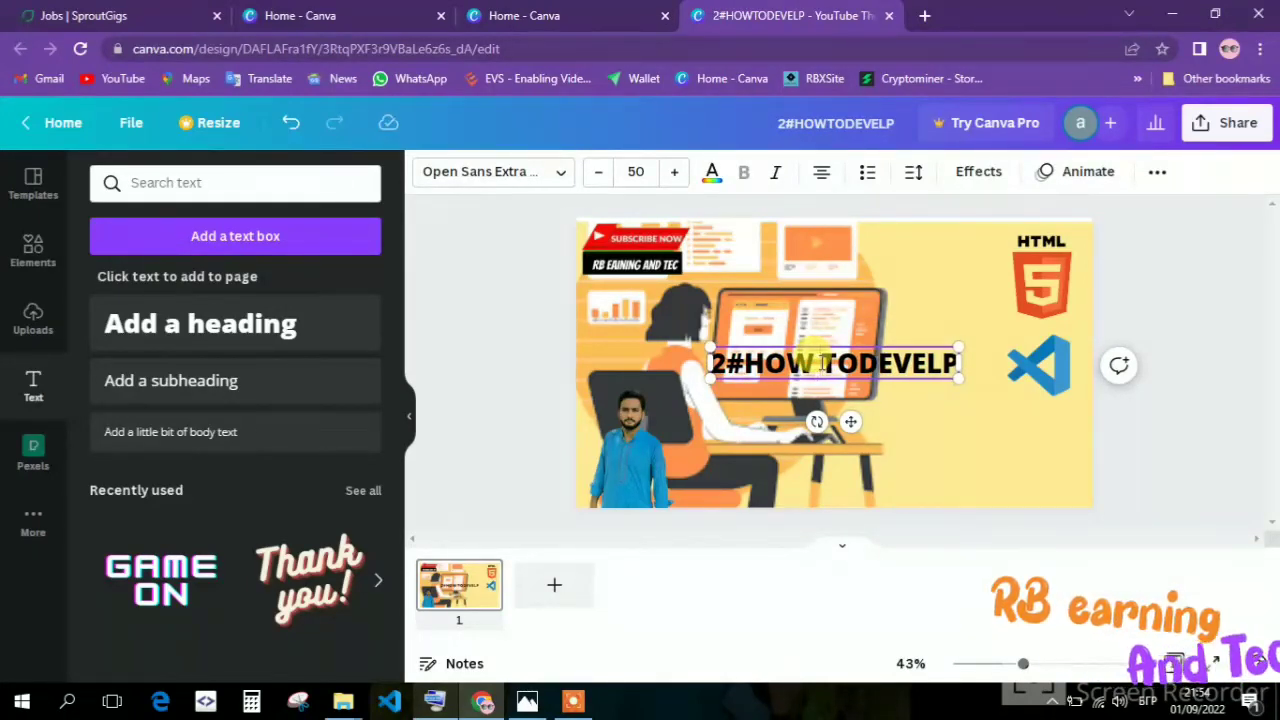
left_click(844, 363)
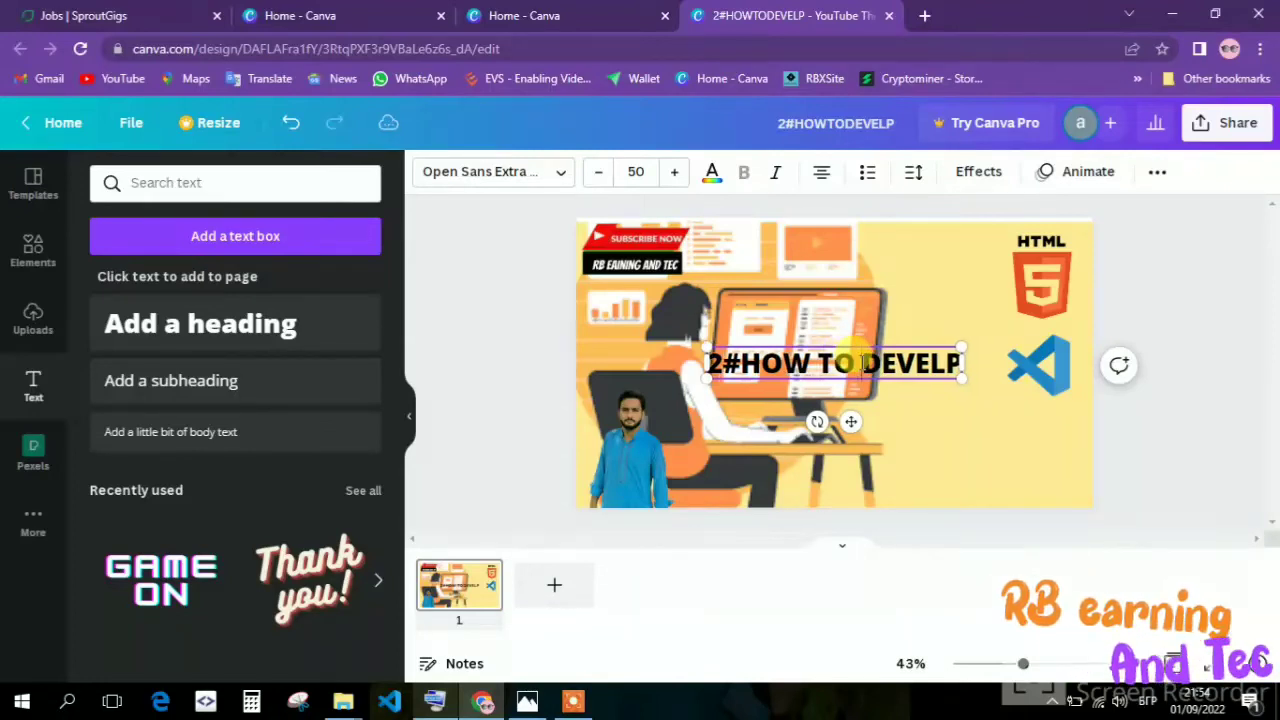
Set the title's font to Bebas Neue Cyrillic and move the text to the canvas's lower right, below the VS Code logo.
left_click(556, 178)
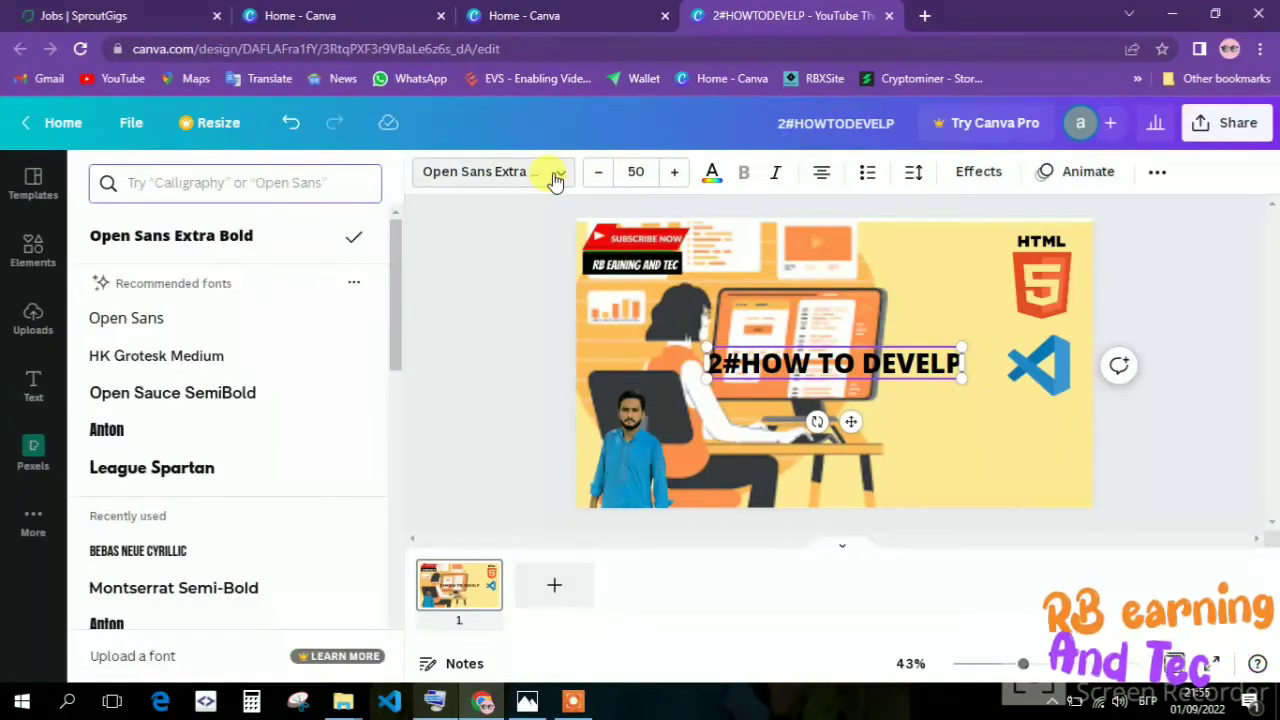
left_click(252, 392)
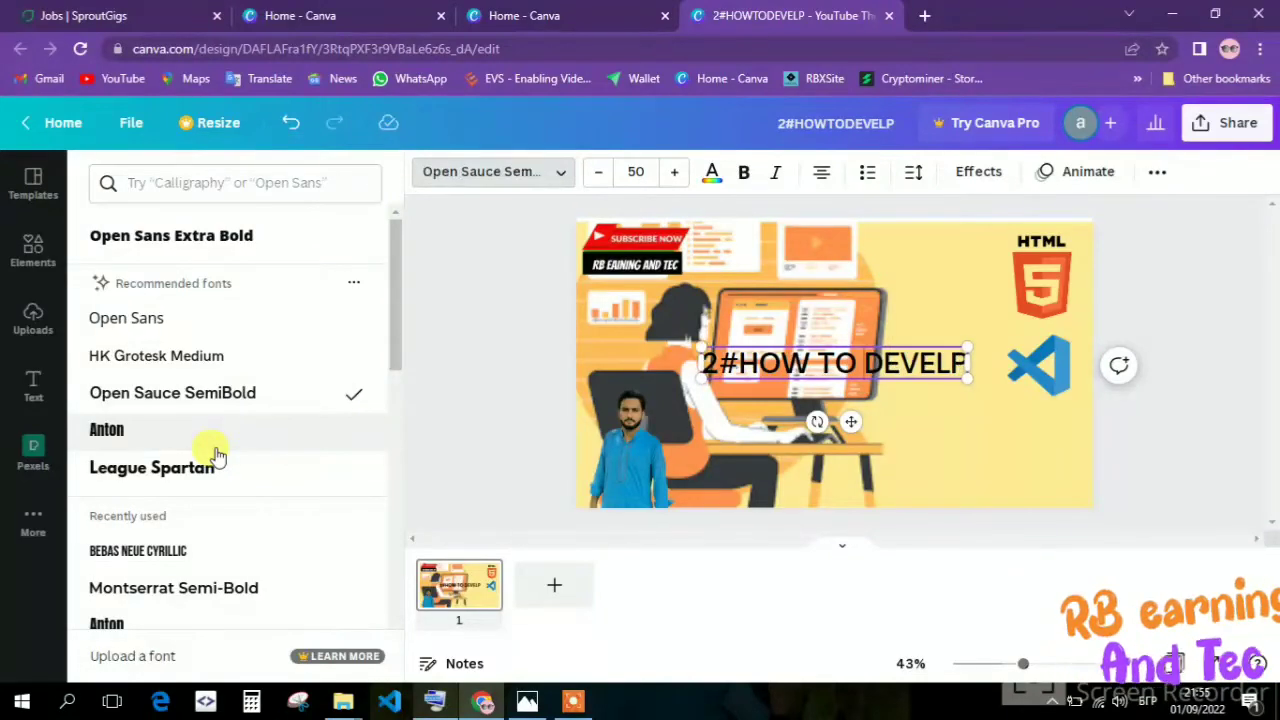
left_click(217, 463)
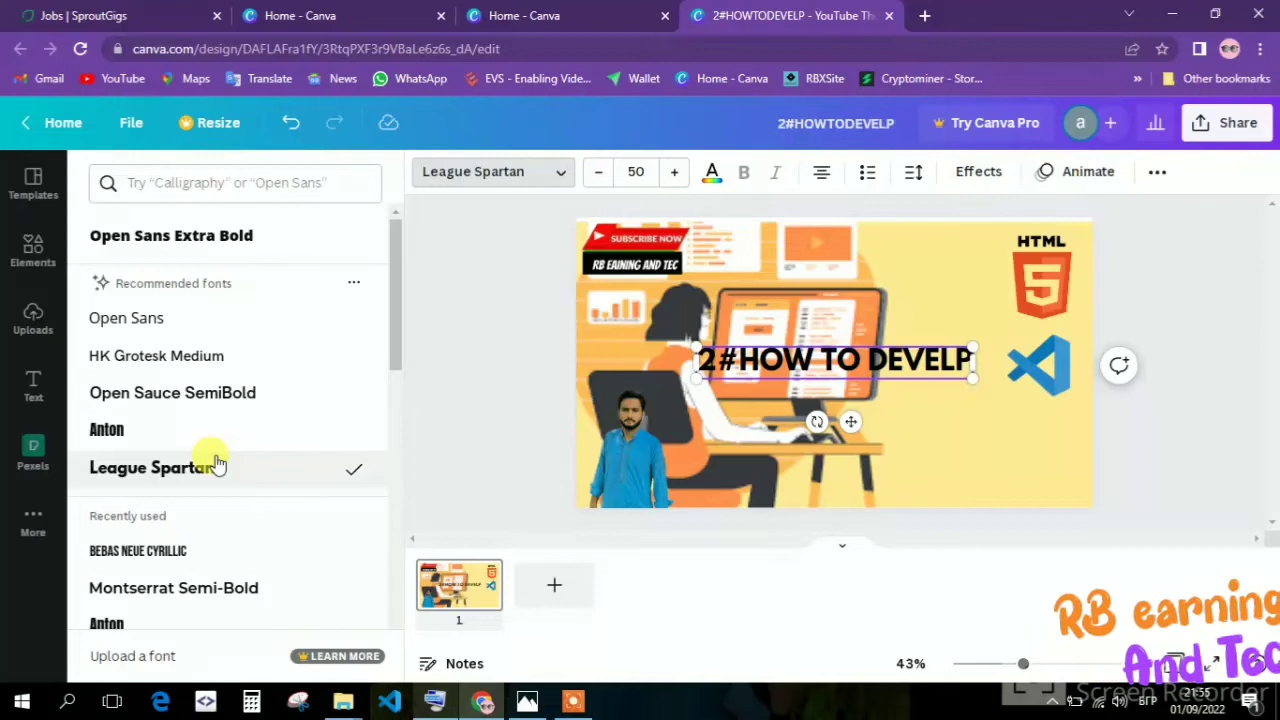
left_click(172, 566)
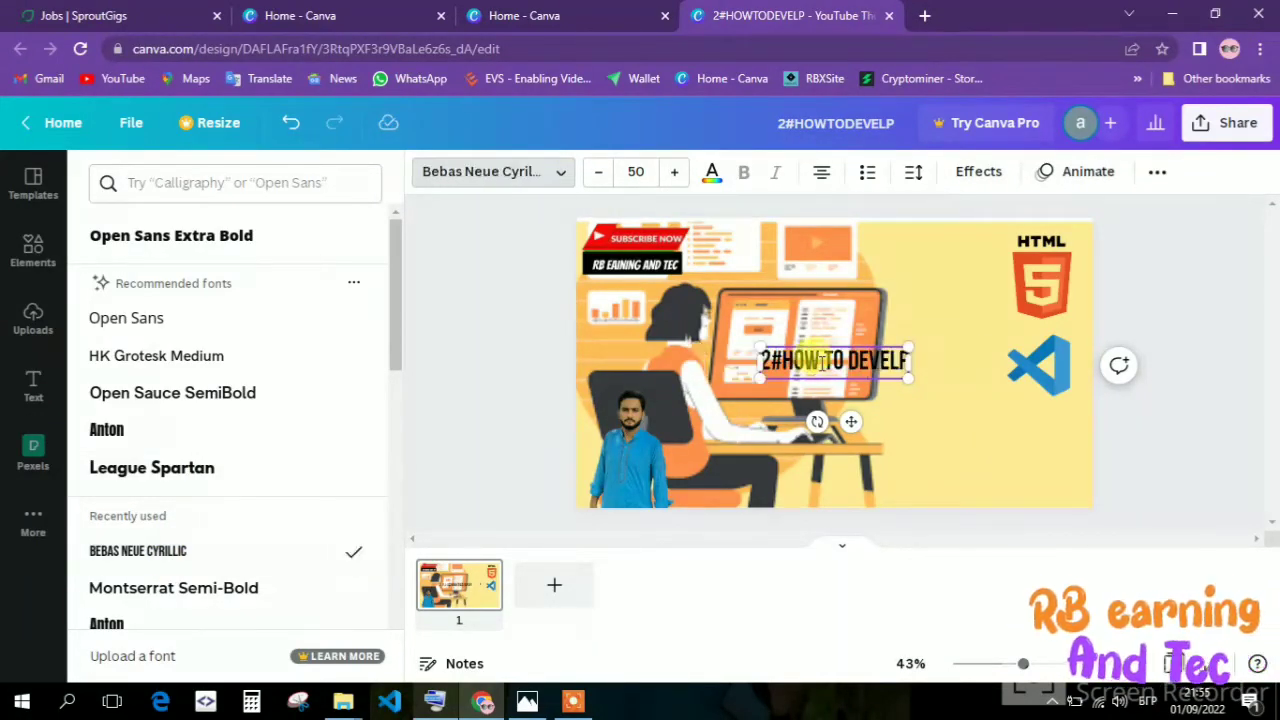
left_click_drag(850, 421, 924, 520)
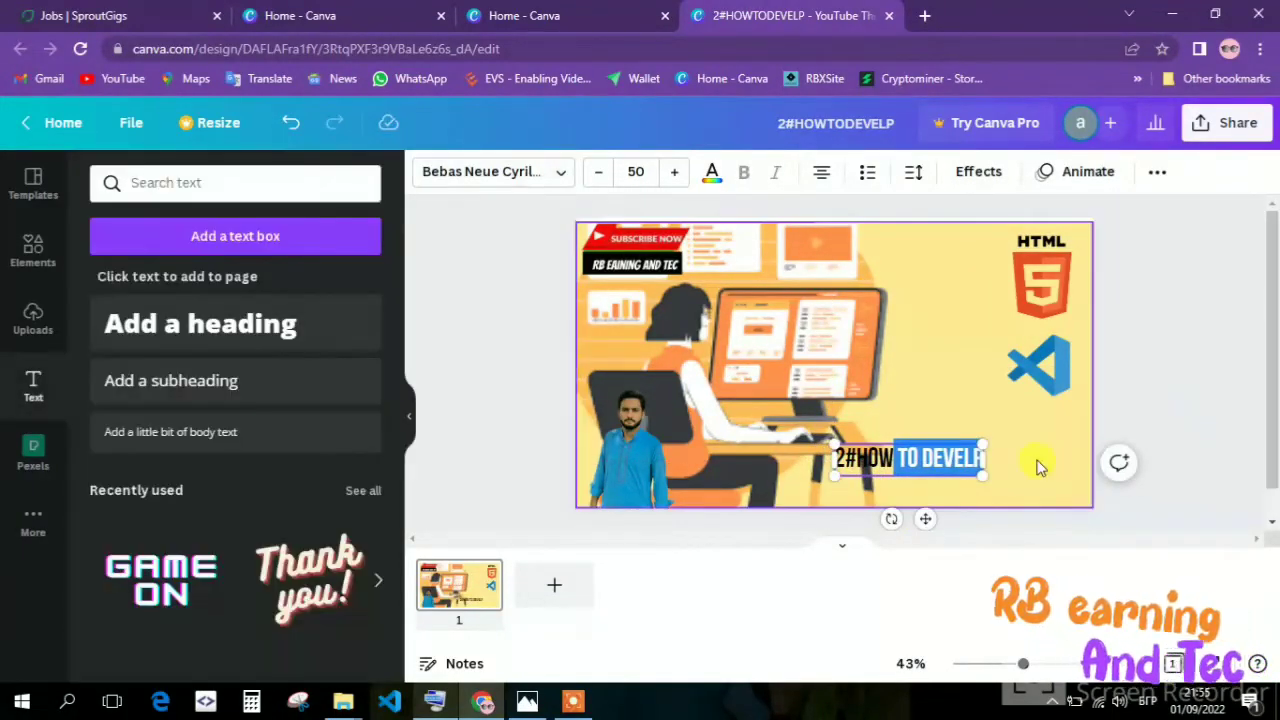
Check the arrow in the reference thumbnail and add a looped, curved arrow from the Arrow graphics to the design.
left_click(527, 700)
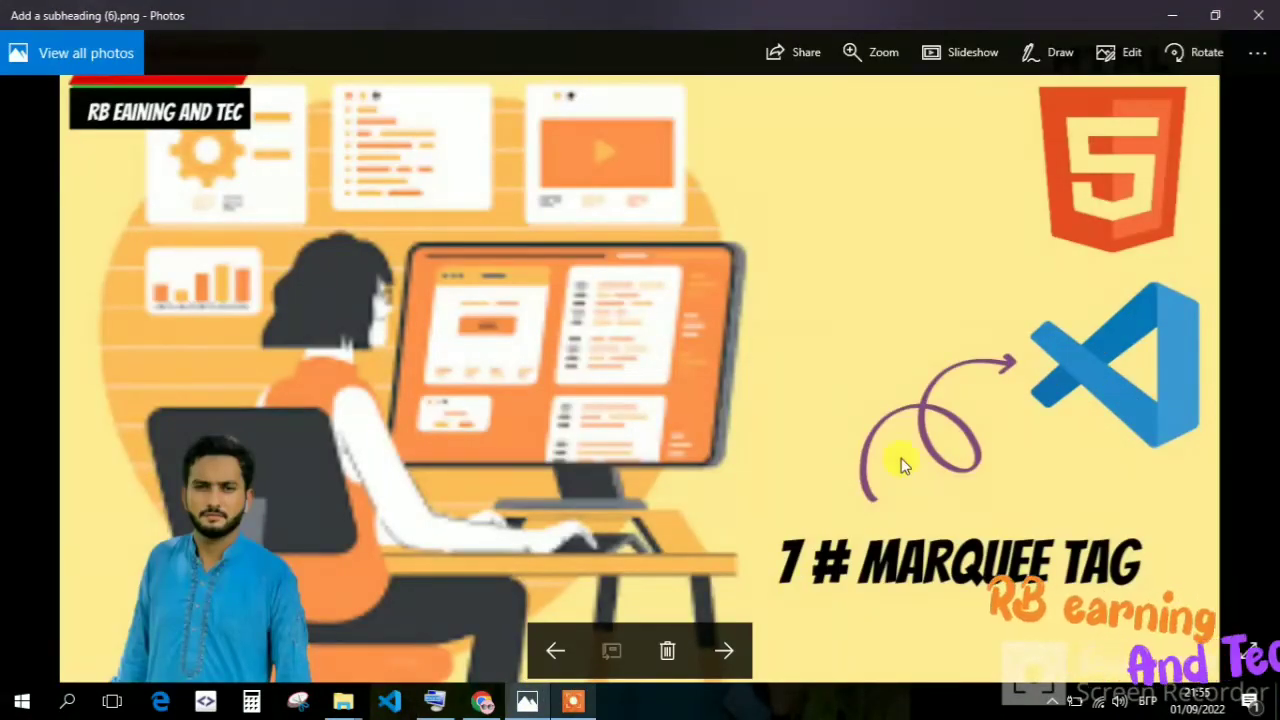
left_click(484, 700)
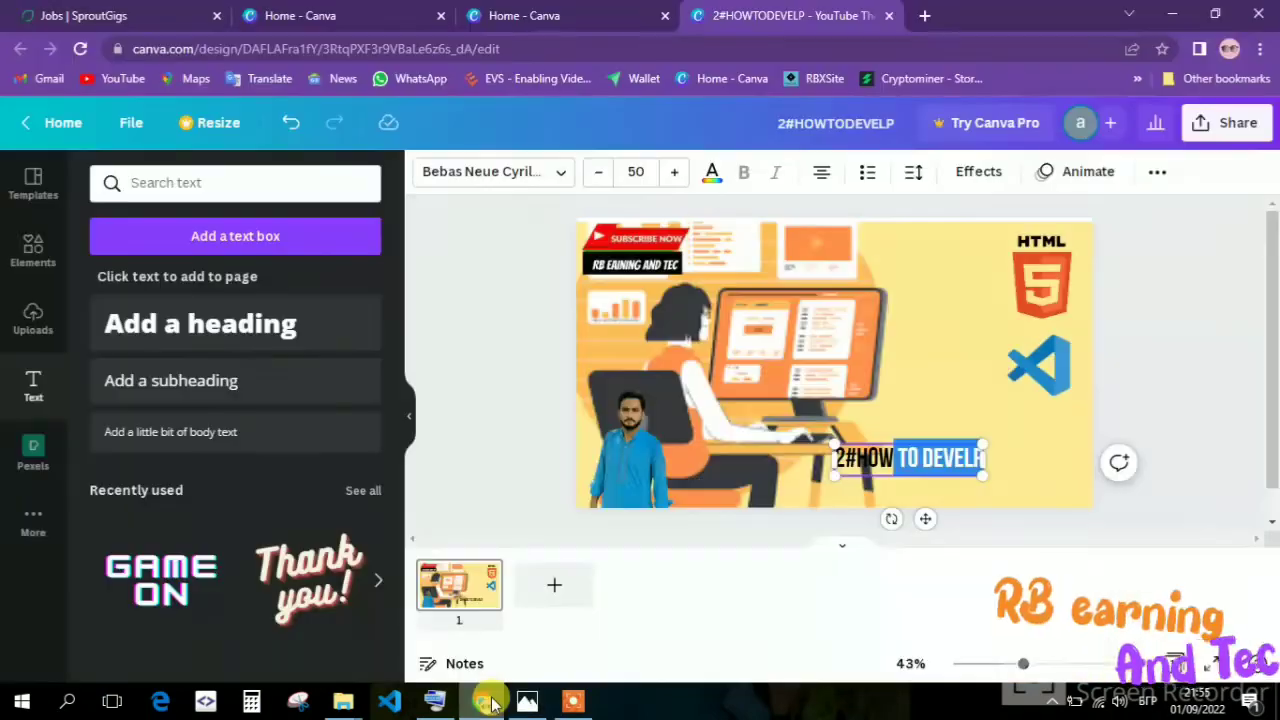
left_click(33, 250)
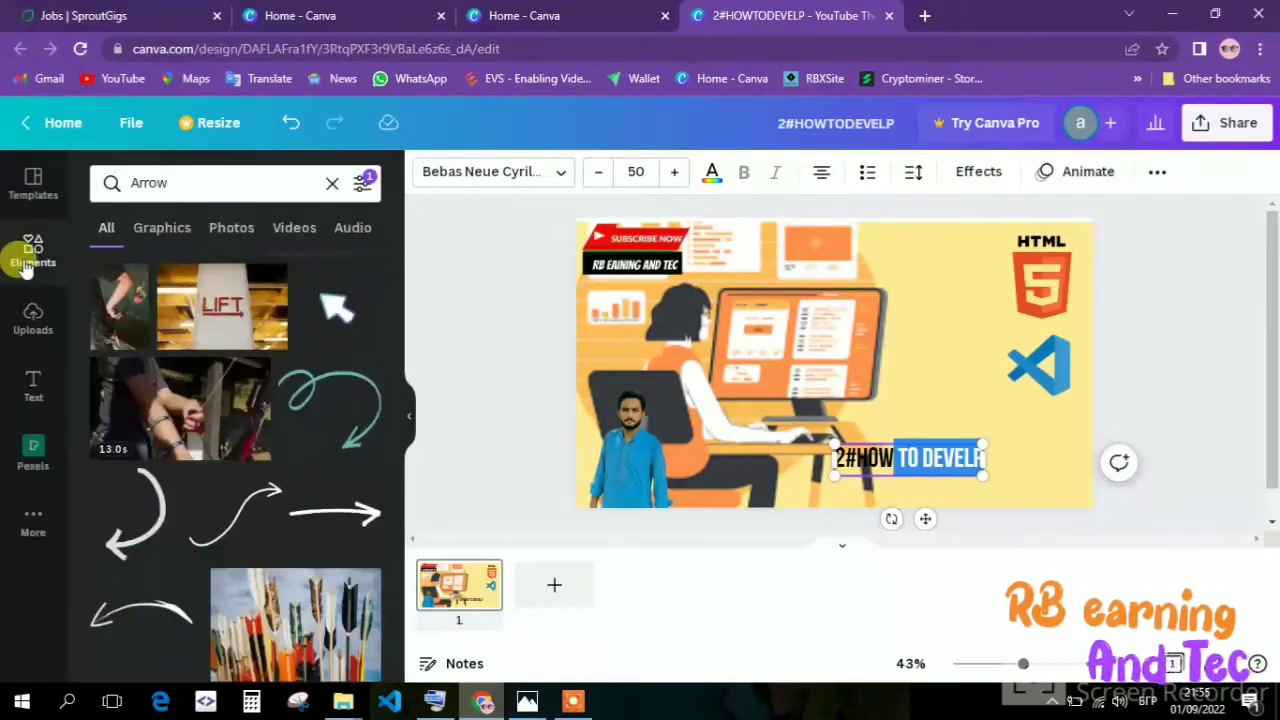
left_click_drag(394, 440, 390, 573)
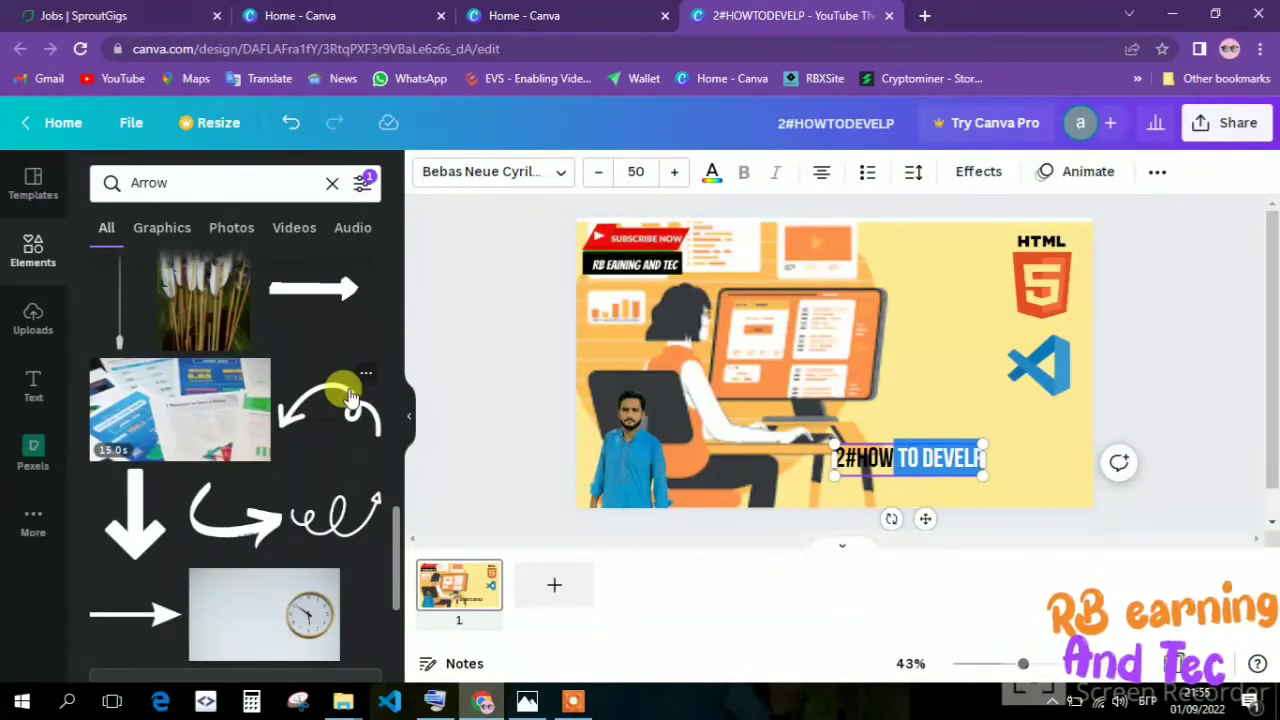
left_click(350, 398)
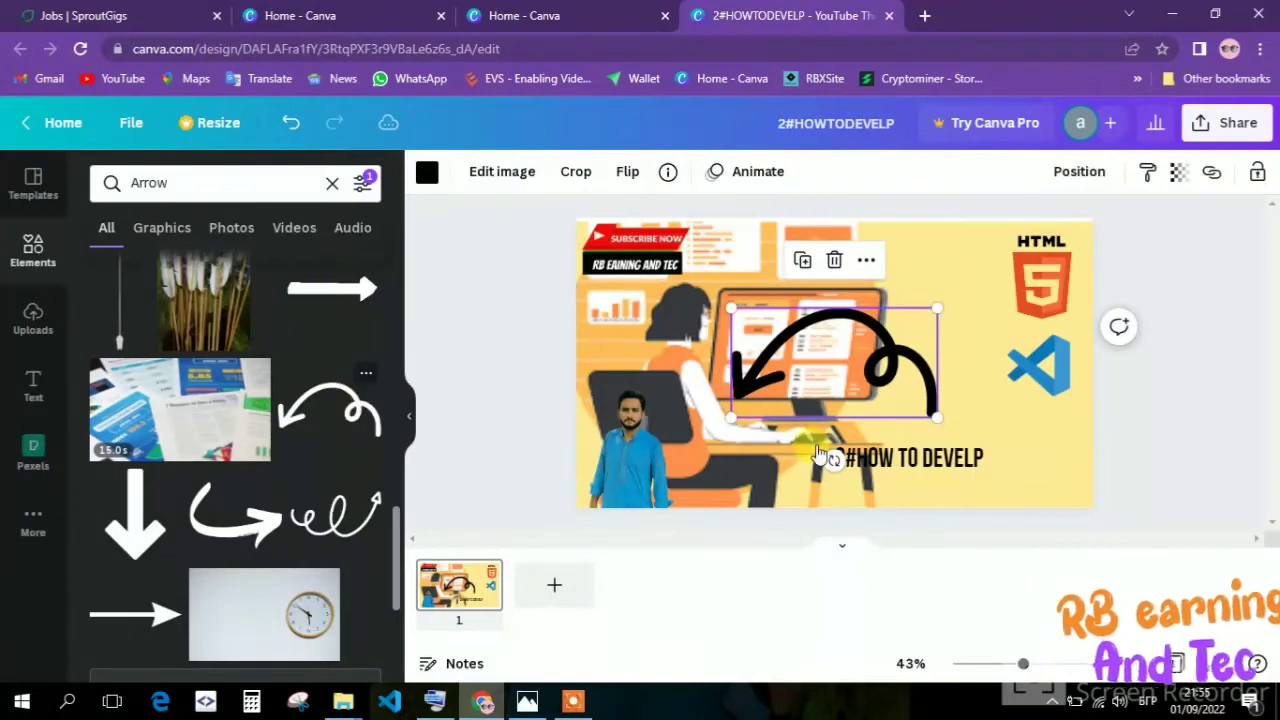
Shrink and tilt the looped arrow, placing it so that it curves from the VS Code logo down to the title.
left_click_drag(834, 459, 900, 485)
left_click_drag(946, 352, 975, 368)
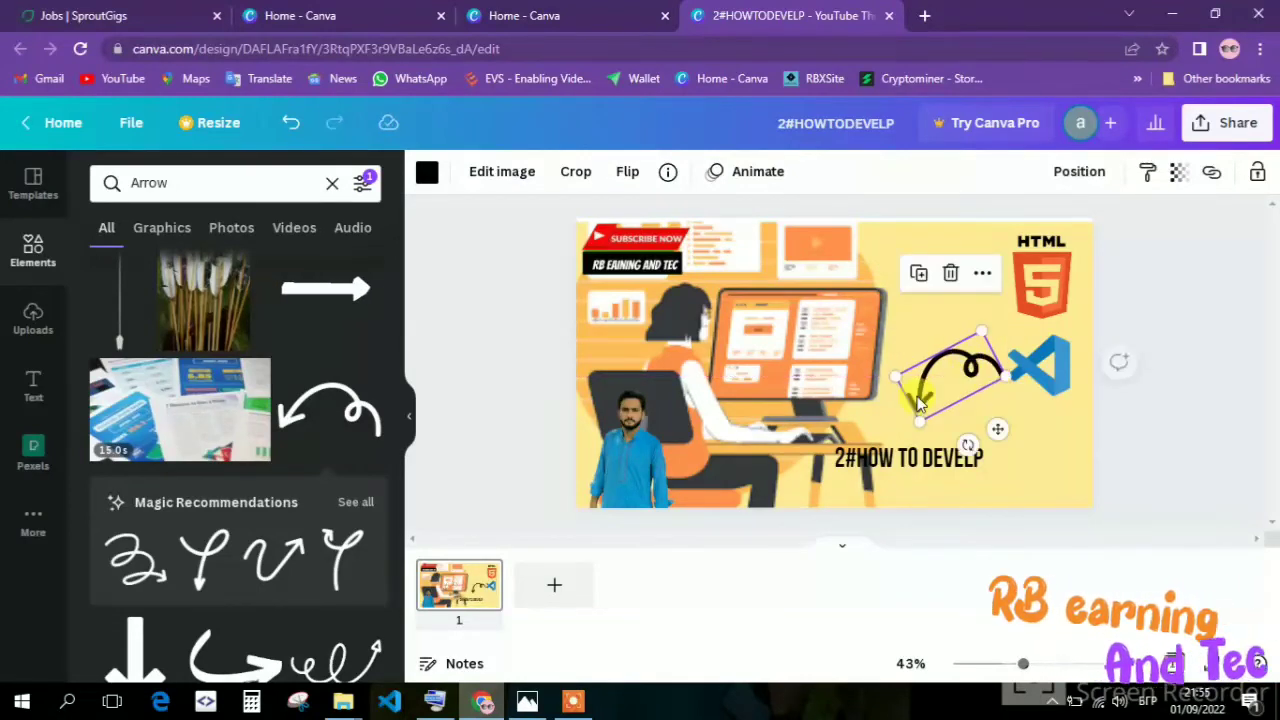
left_click_drag(967, 446, 1003, 466)
left_click_drag(944, 360, 942, 372)
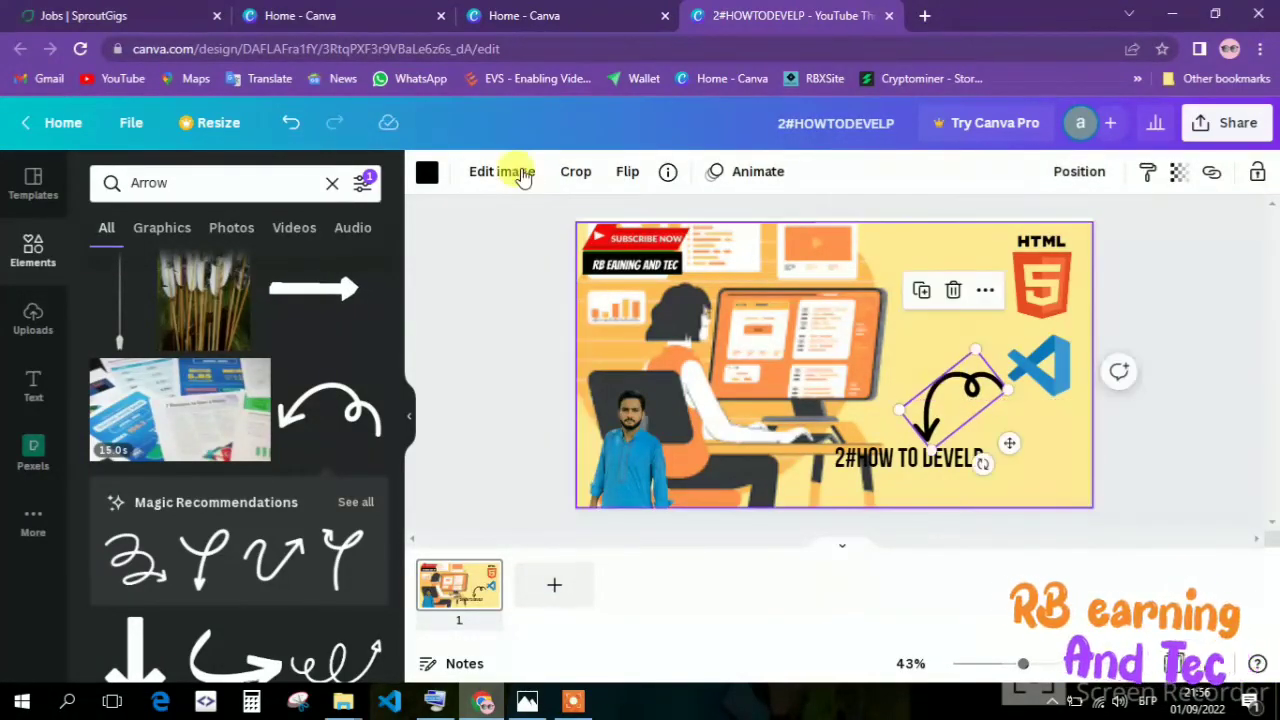
Recolour the arrow with the darkest blue from the VS Code logo's photo colours and compare the design with the reference thumbnail.
left_click(427, 172)
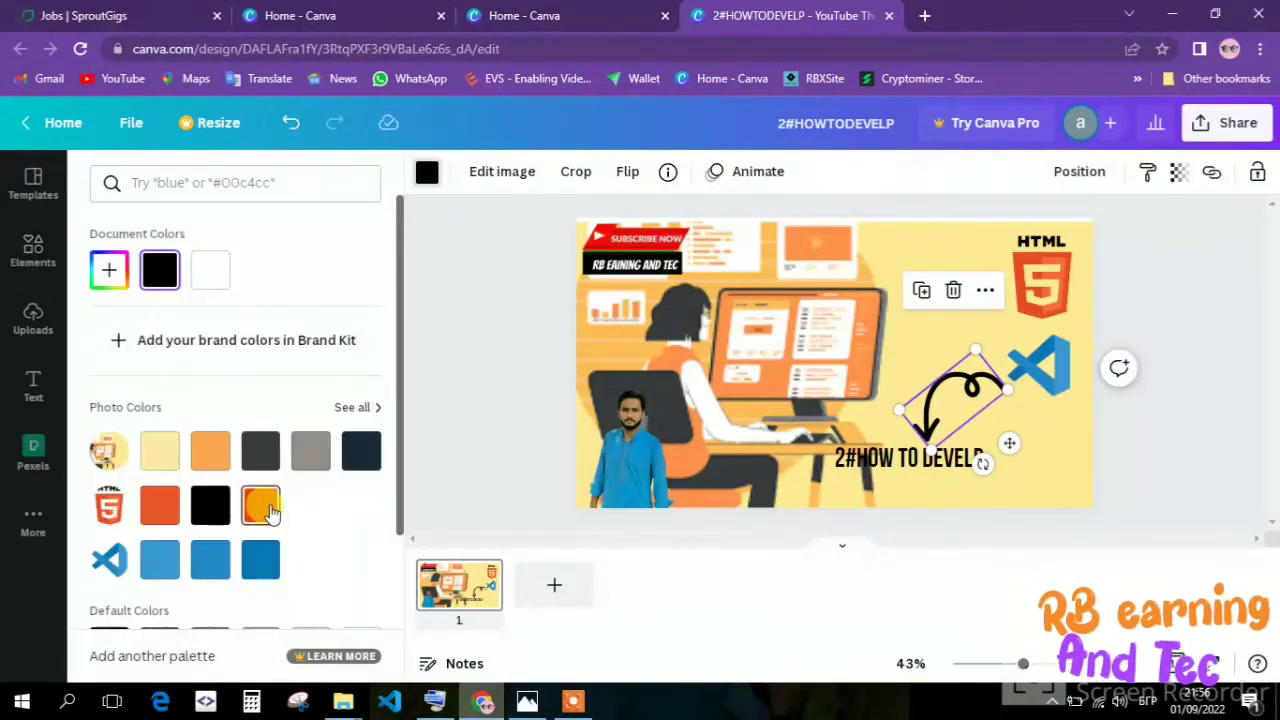
left_click(268, 510)
left_click(258, 558)
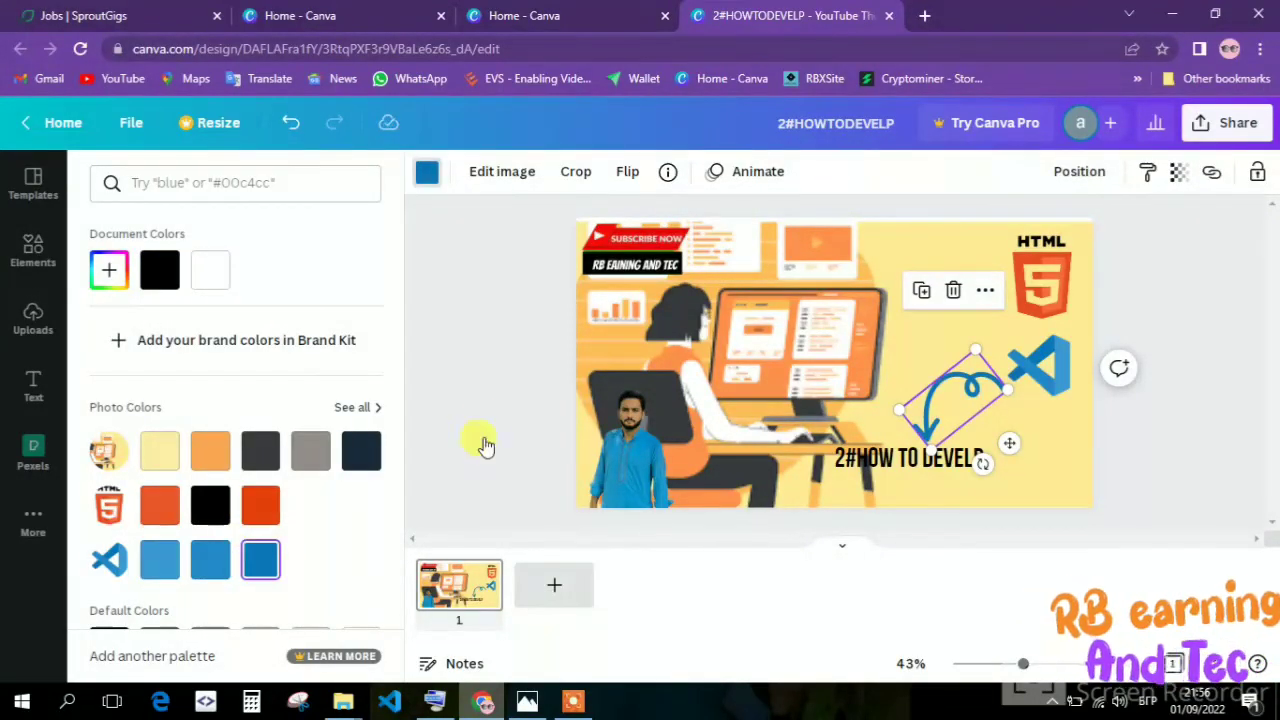
left_click(482, 435)
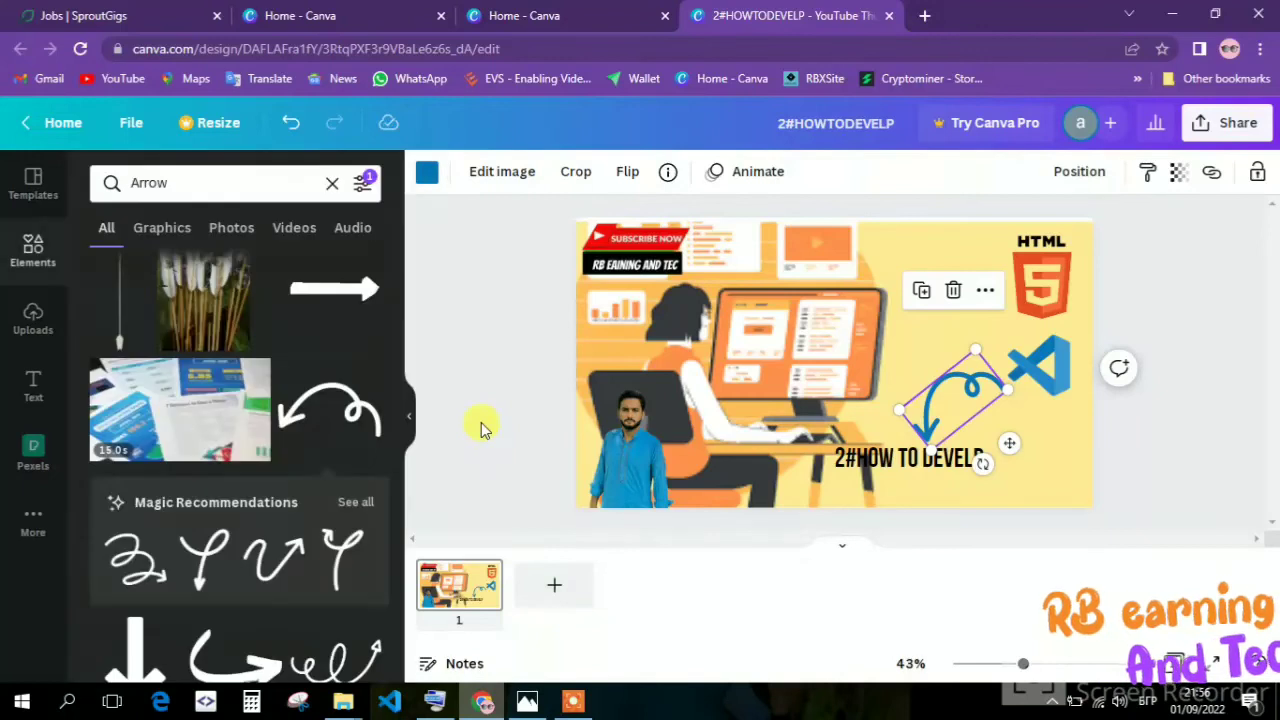
left_click(1183, 408)
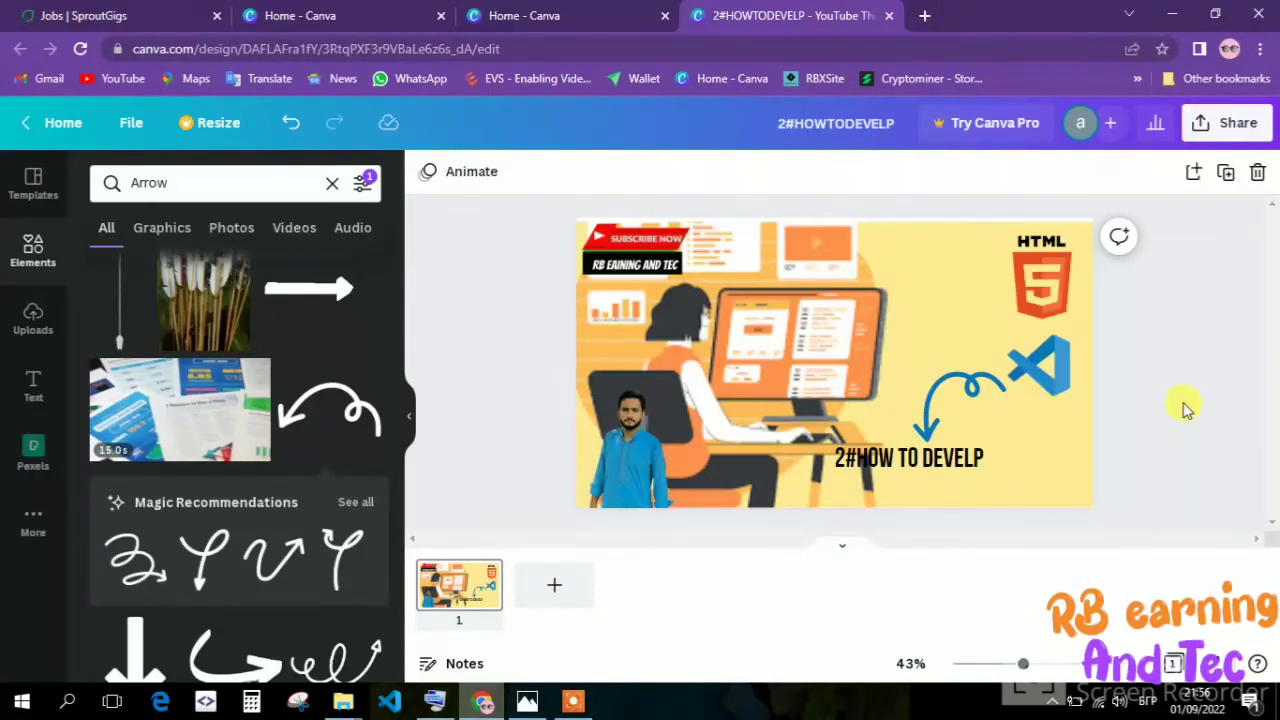
left_click(525, 701)
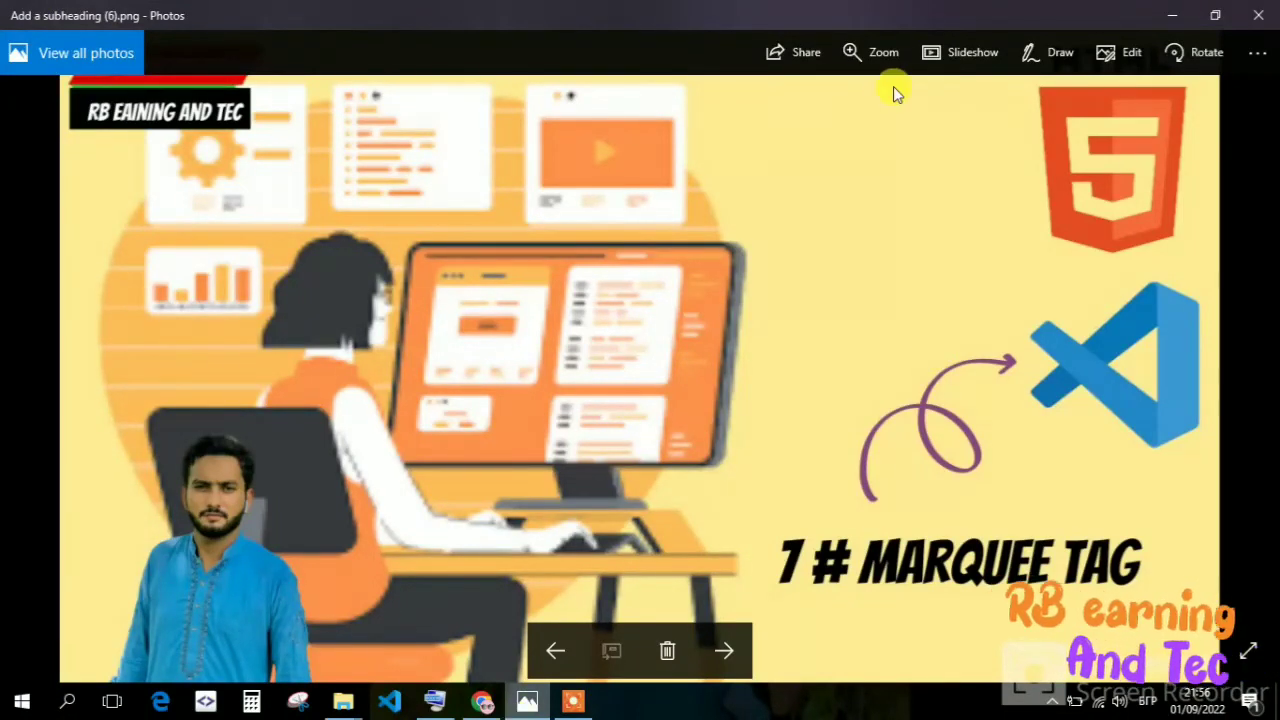
left_click(1169, 12)
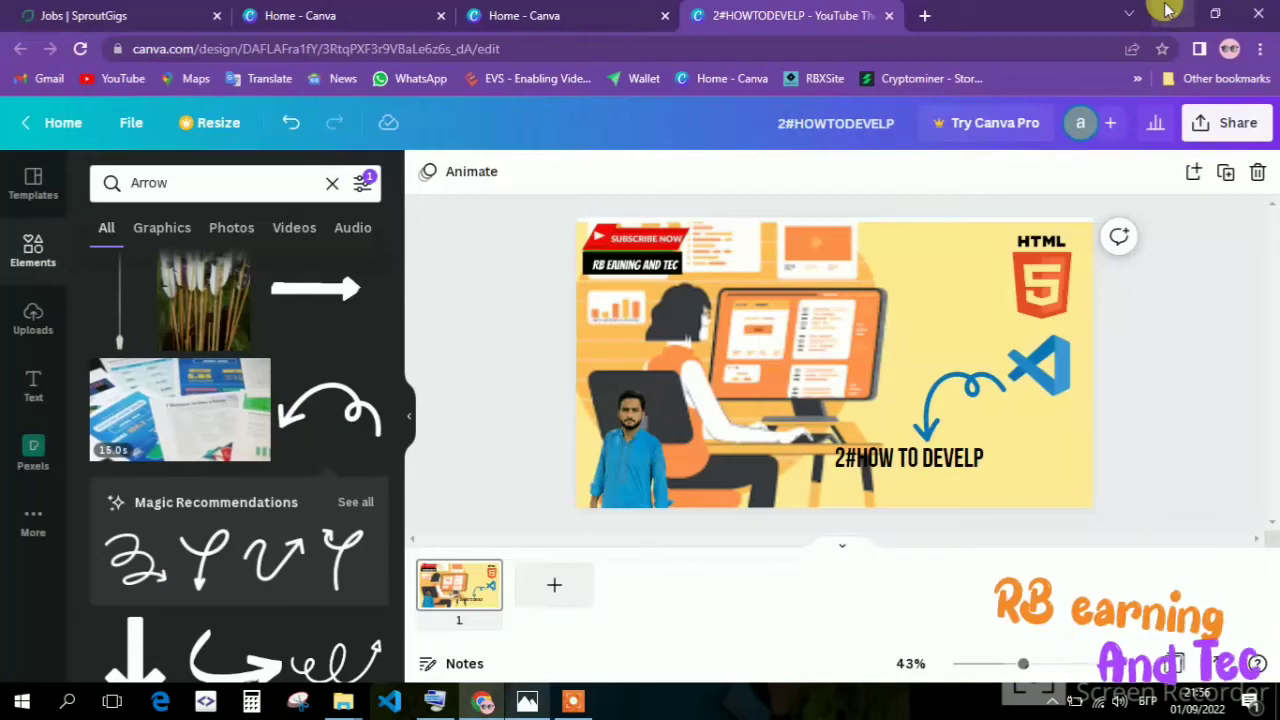